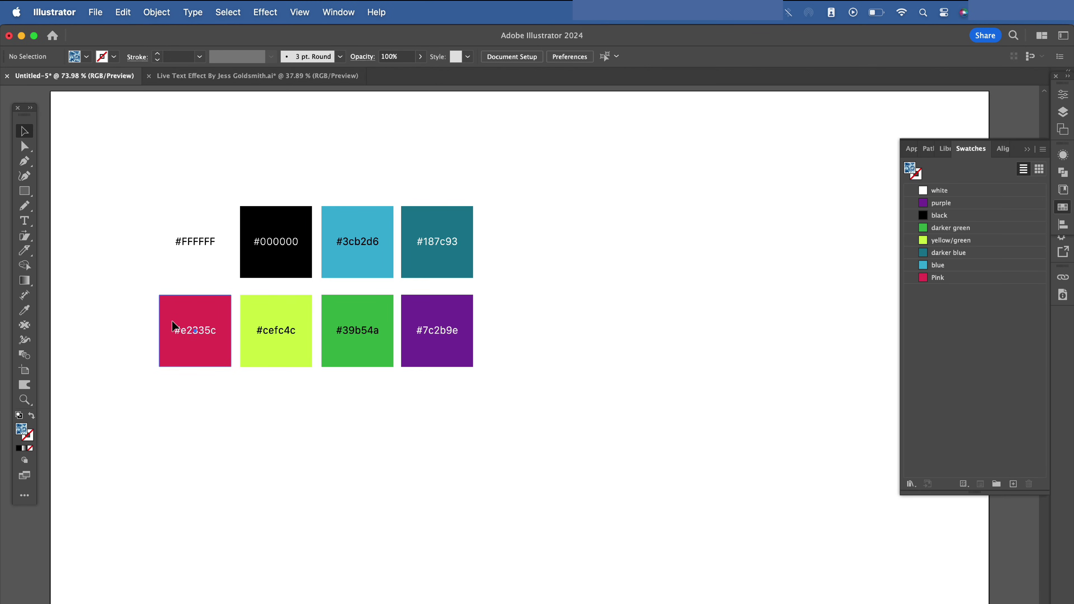
- Add the pink and darker green palette squares to the document's swatches
{"action": "left_click", "coordinate": [177, 359]}
{"action": "left_click_drag", "start_coordinate": [177, 359], "coordinate": [930, 314]}
{"action": "left_click_drag", "start_coordinate": [348, 360], "coordinate": [983, 233]}
{"action": "left_click", "coordinate": [576, 362]}
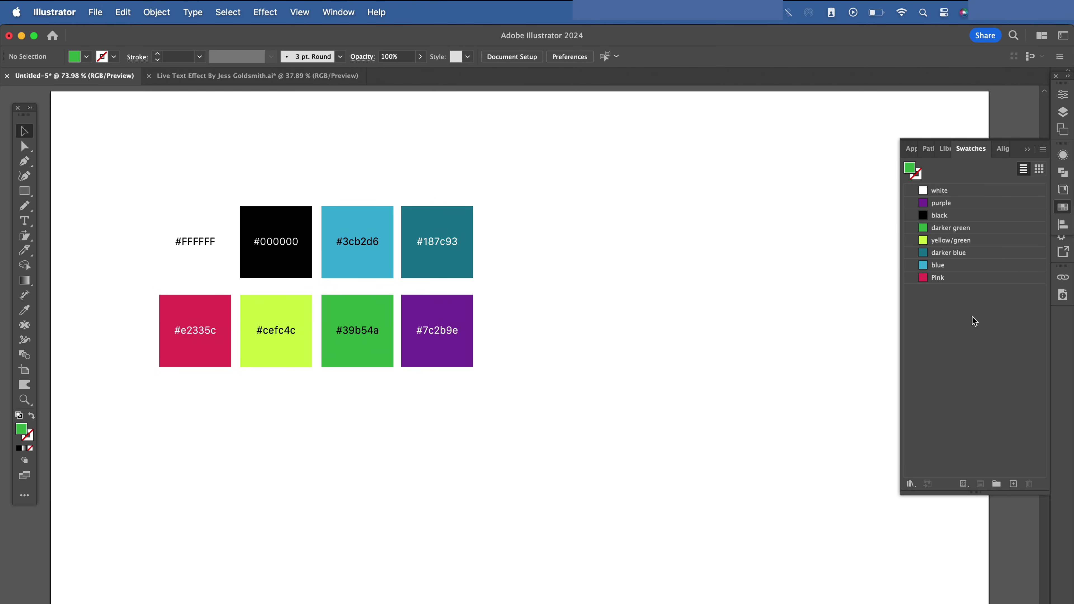
- Create a swatch from the current green fill and name it "new swatch 1"
{"action": "left_click", "coordinate": [1042, 150]}
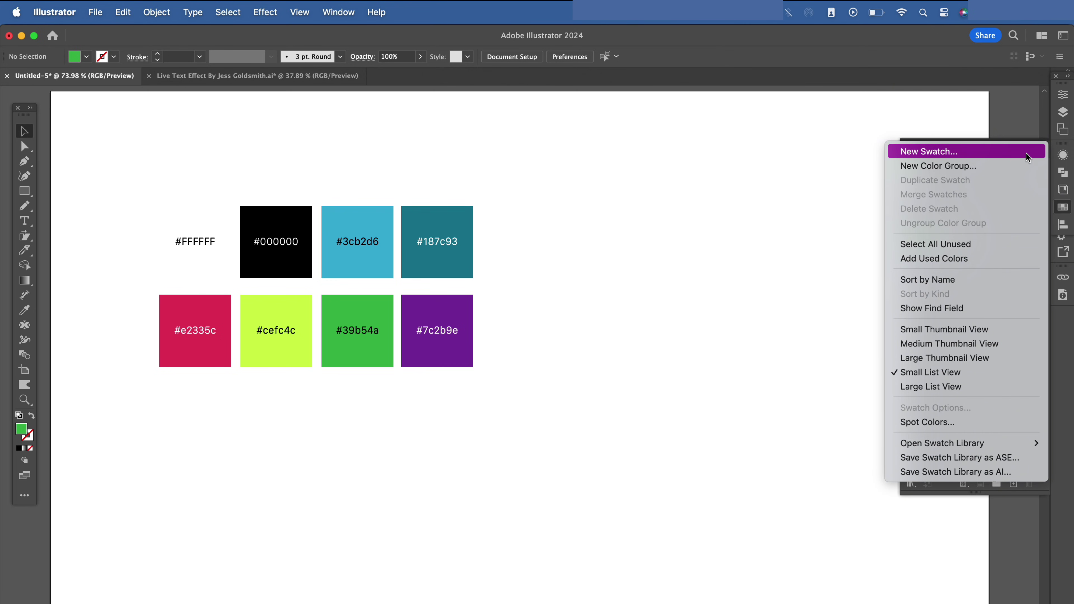
{"action": "left_click", "coordinate": [1028, 153]}
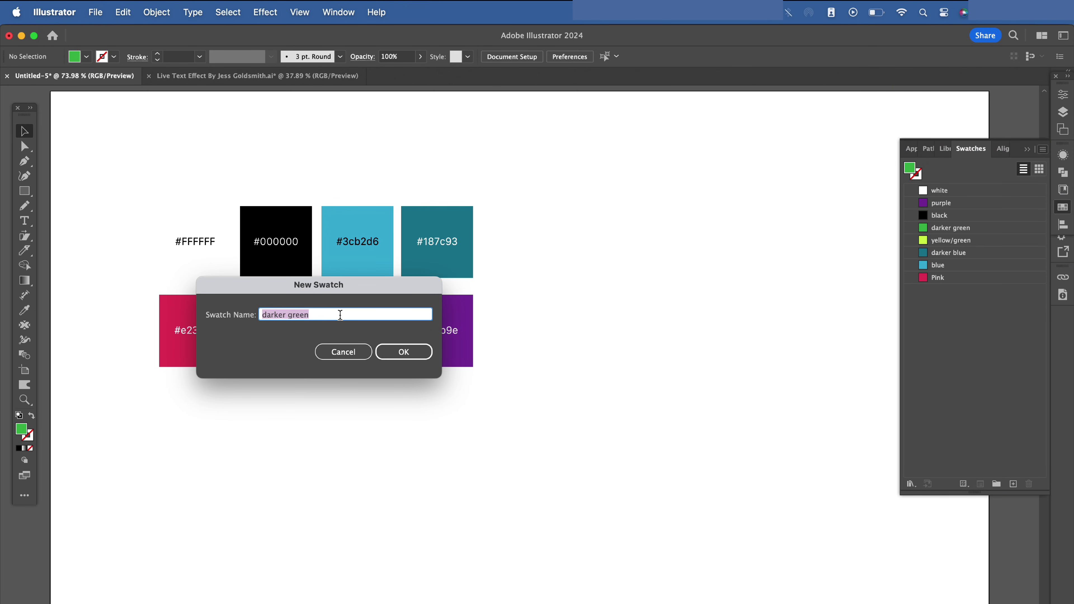
{"action": "type", "text": "new swatch 1"}
{"action": "left_click", "coordinate": [393, 350]}
- Open the pattern options of "new swatch 1", leave pattern editing and delete that swatch
{"action": "double_click", "coordinate": [924, 291]}
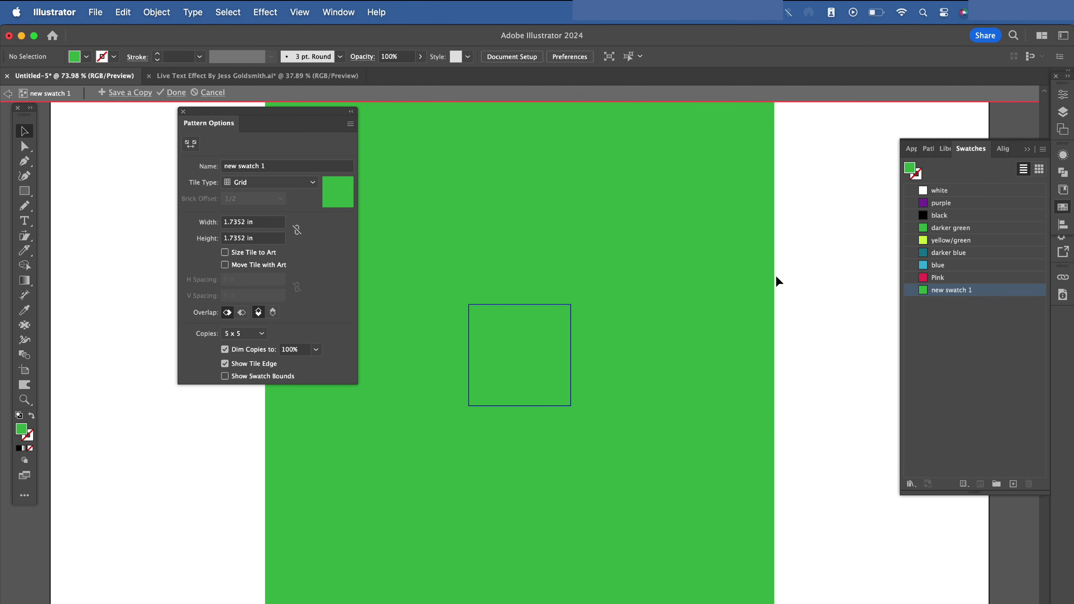
{"action": "left_click", "coordinate": [184, 111]}
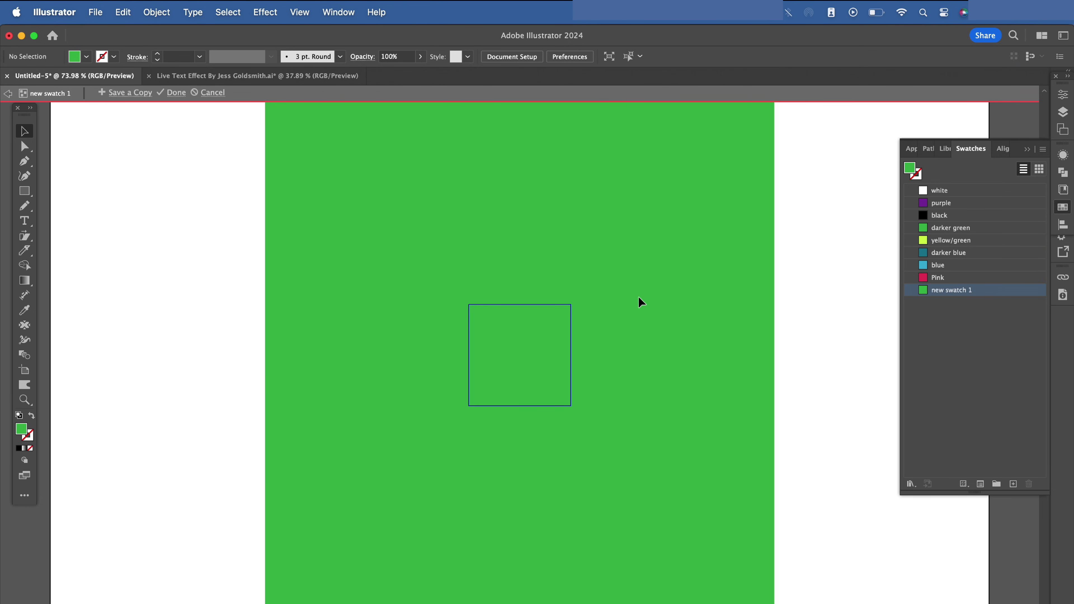
{"action": "double_click", "coordinate": [805, 284]}
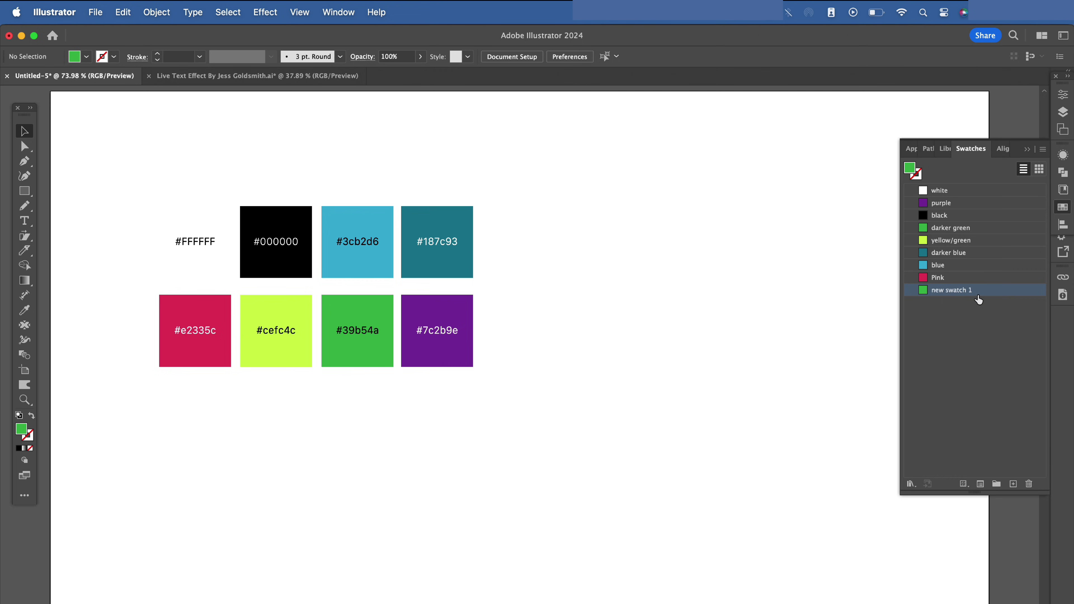
{"action": "left_click", "coordinate": [1029, 483]}
{"action": "left_click", "coordinate": [583, 355]}
- Select the pink and green palette squares to check which swatches they use
{"action": "left_click", "coordinate": [195, 347]}
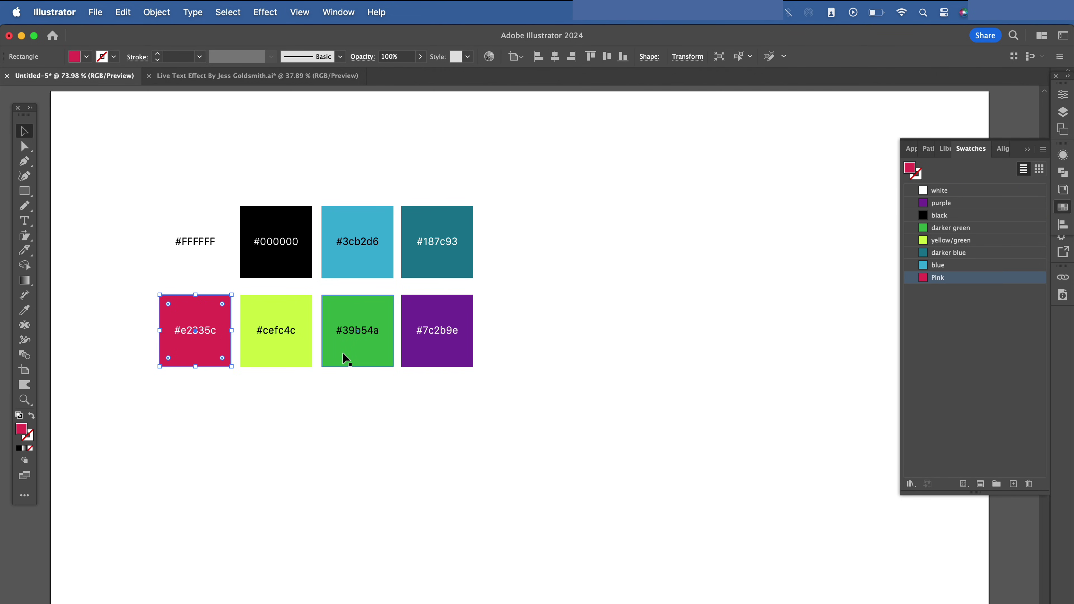
{"action": "left_click", "coordinate": [343, 353]}
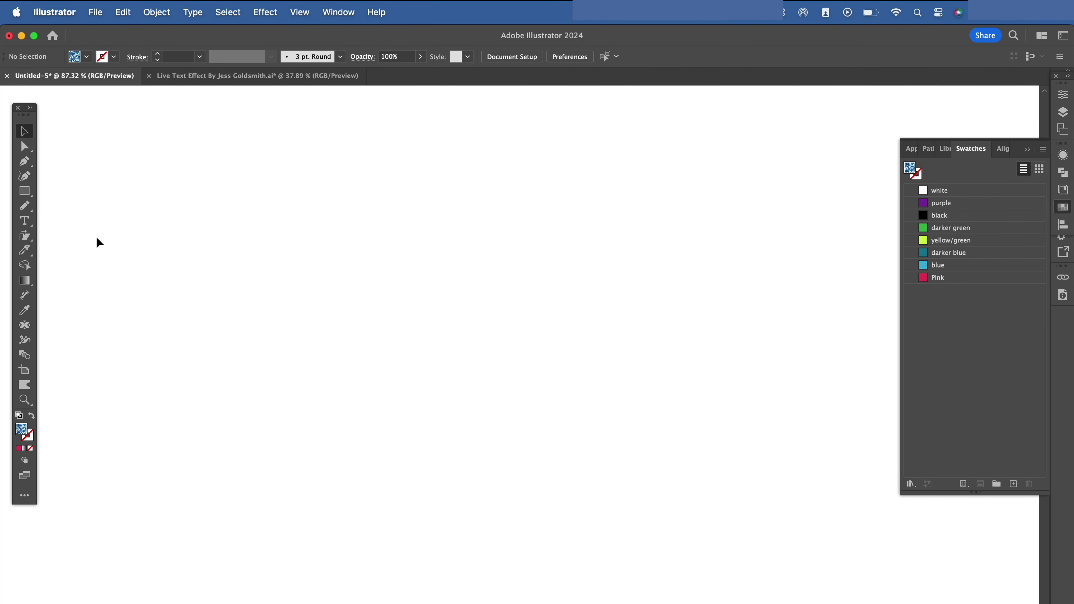
- Add a text object reading "CREATE" on the blank artboard
{"action": "key", "text": "t"}
{"action": "left_click", "coordinate": [393, 327]}
{"action": "type", "text": "cre"}
{"action": "key", "text": "BackSpace"}
{"action": "key", "text": "BackSpace"}
{"action": "key", "text": "BackSpace"}
{"action": "type", "text": "CREAte"}
{"action": "key", "text": "BackSpace"}
{"action": "key", "text": "BackSpace"}
{"action": "type", "text": "TE"}
- Enlarge the CREATE text proportionally to about 121 pt and reposition it on the artboard
{"action": "left_click", "coordinate": [25, 146]}
{"action": "left_click", "coordinate": [25, 131]}
{"action": "left_click_drag", "start_coordinate": [427, 316], "coordinate": [754, 203]}
{"action": "left_click_drag", "start_coordinate": [661, 269], "coordinate": [584, 326]}
- Set the font of the CREATE text to Cooper Std Black Italic
{"action": "left_click", "coordinate": [531, 56]}
{"action": "type", "text": "cooper"}
{"action": "left_click", "coordinate": [462, 98]}
{"action": "left_click", "coordinate": [341, 164]}
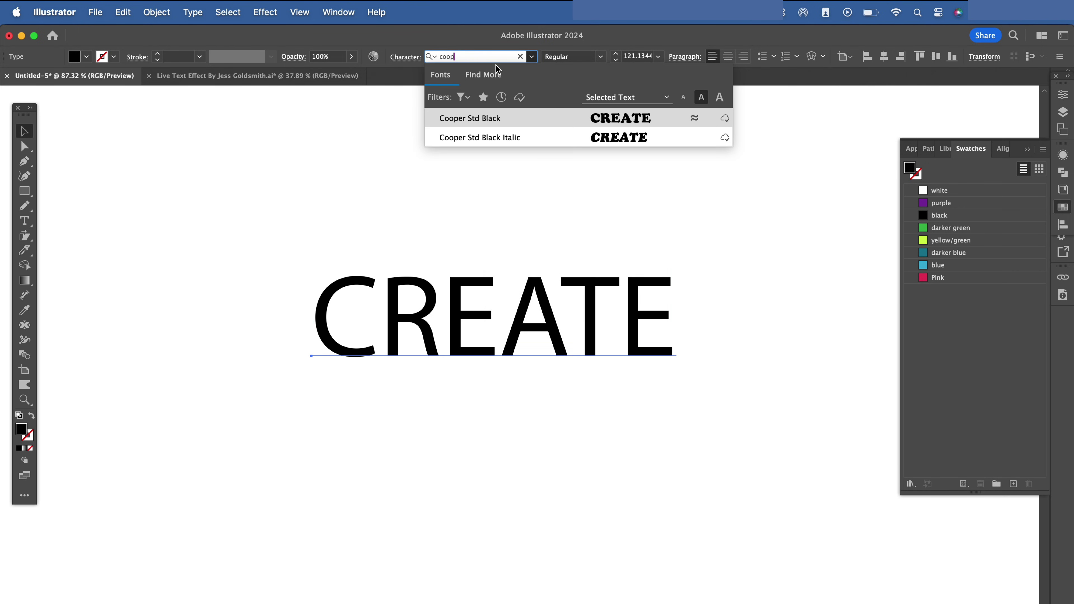
{"action": "left_click", "coordinate": [607, 138]}
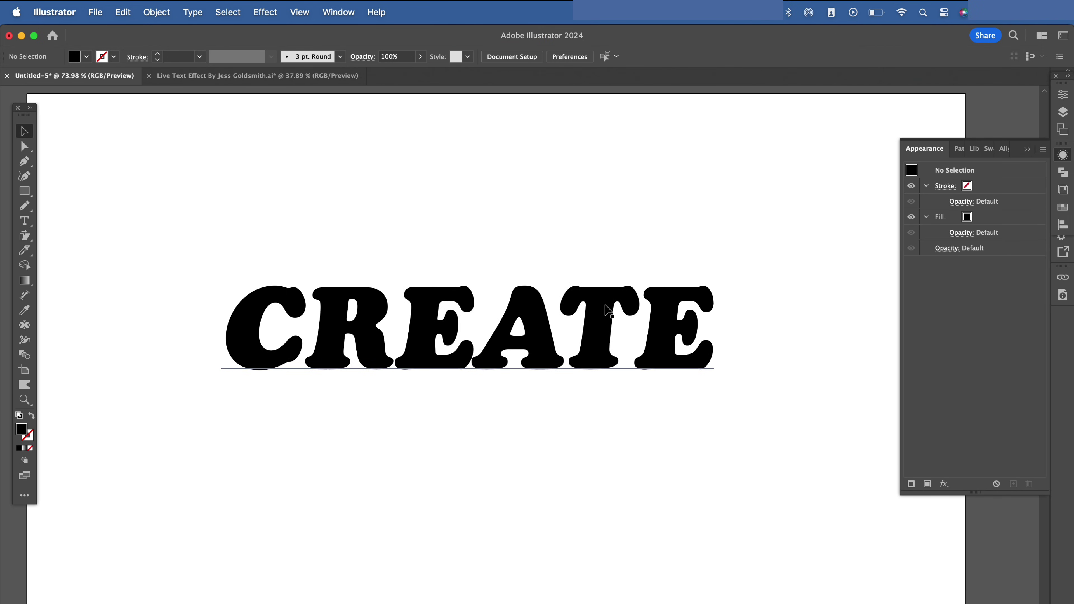
- Select the CREATE text and bring up its appearance attributes
{"action": "left_click", "coordinate": [605, 316]}
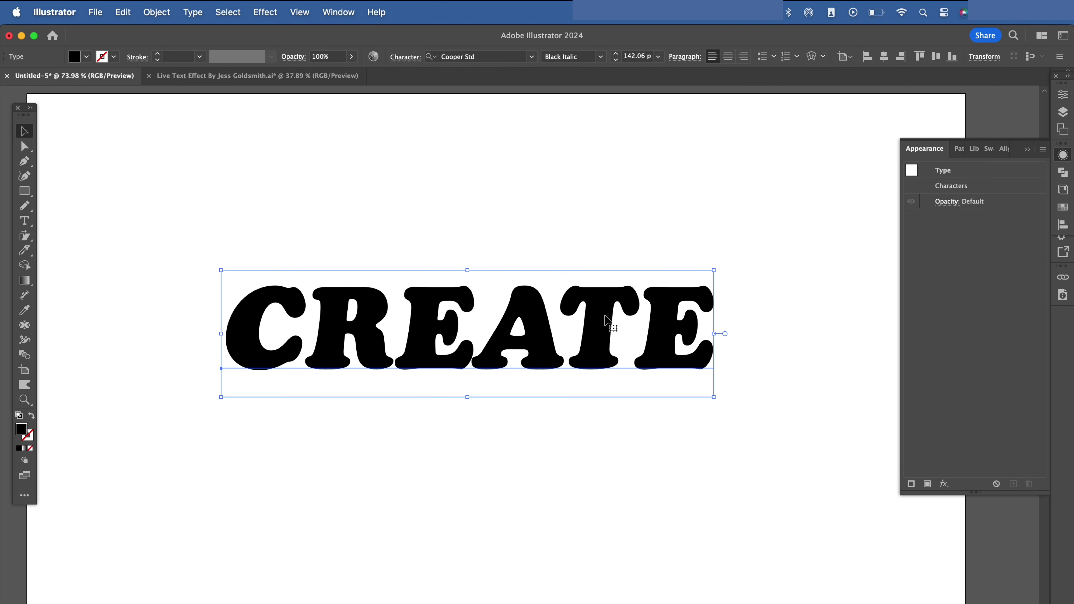
{"action": "left_click", "coordinate": [338, 12]}
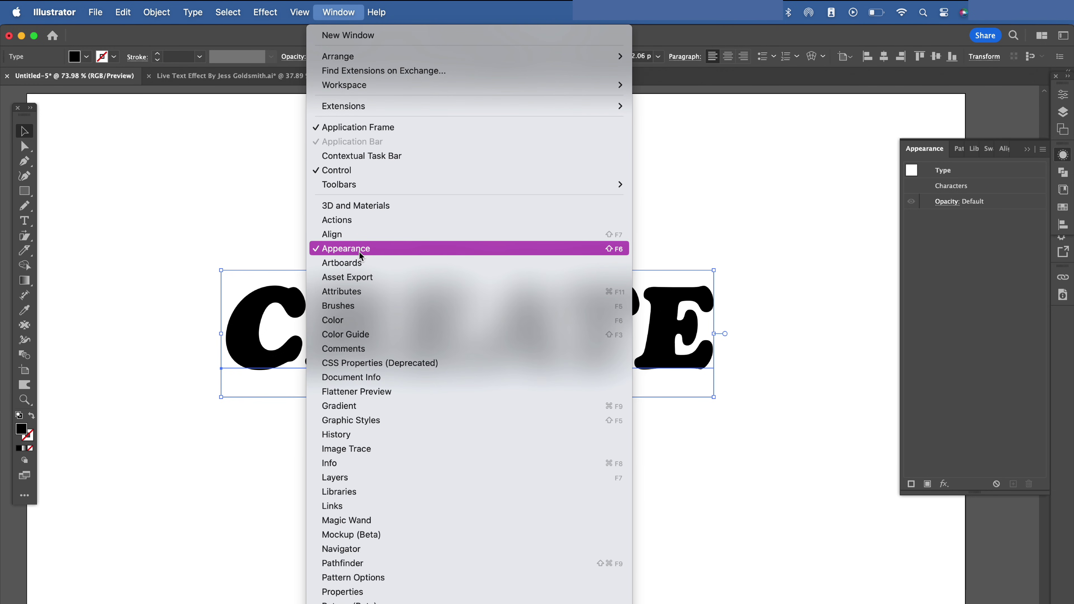
{"action": "left_click", "coordinate": [1060, 158]}
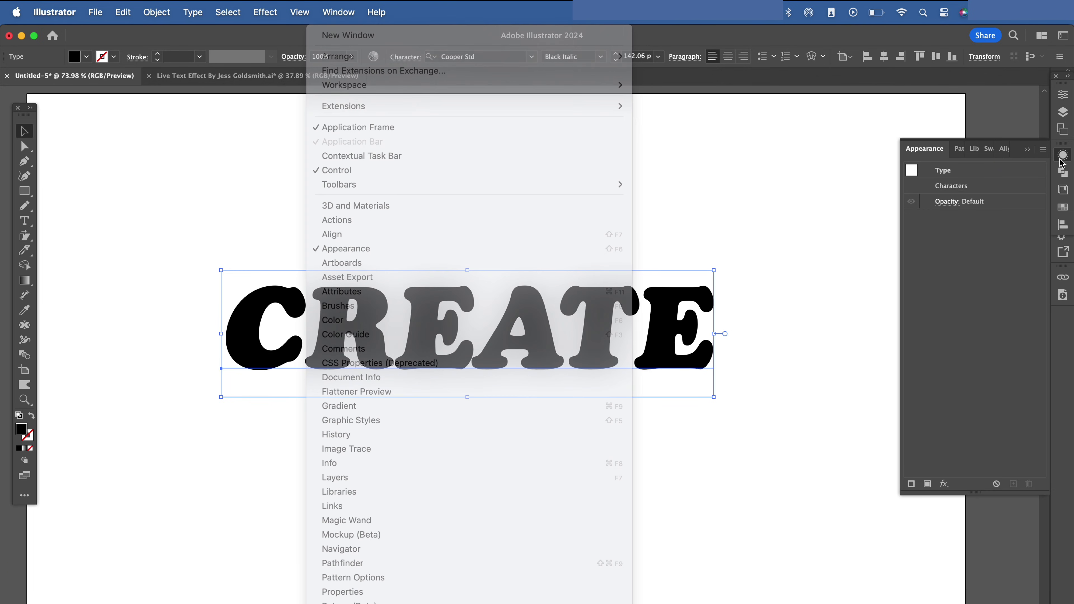
{"action": "left_click", "coordinate": [1059, 158]}
{"action": "left_click", "coordinate": [1059, 158]}
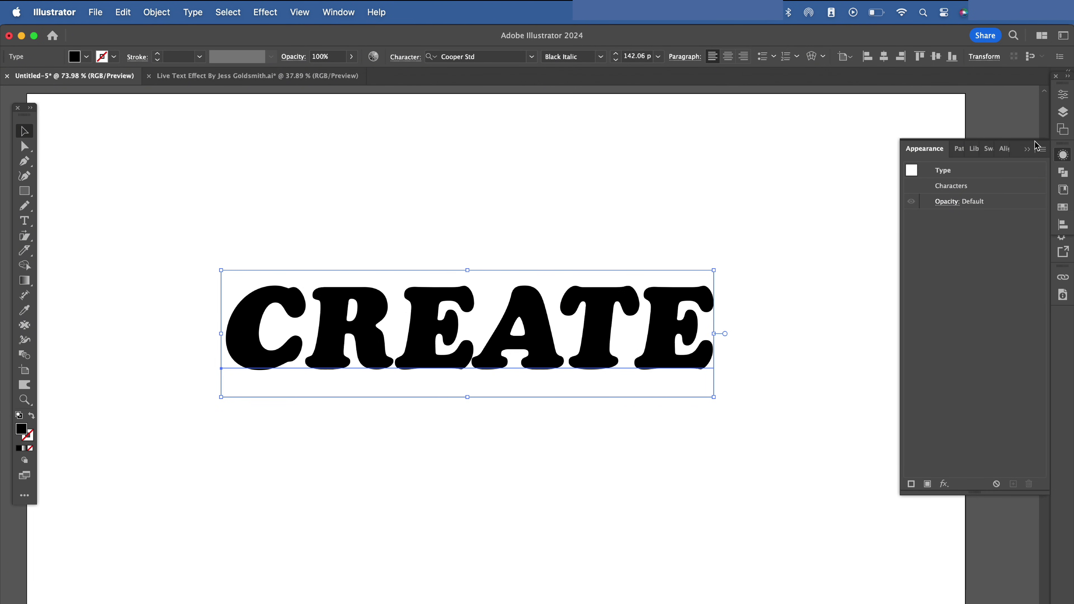
{"action": "left_click", "coordinate": [1042, 150]}
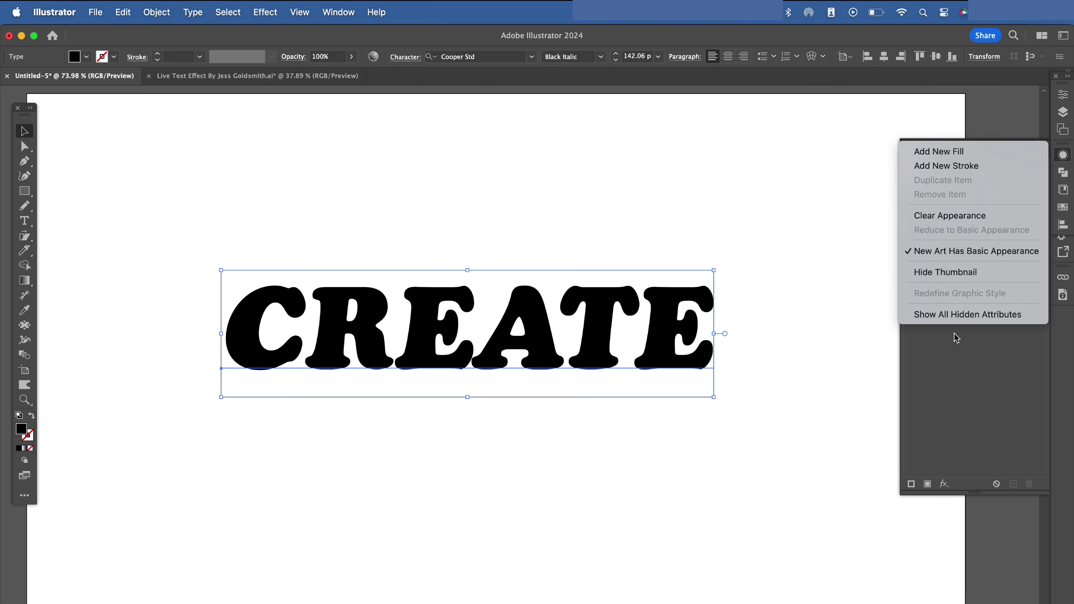
{"action": "left_click", "coordinate": [948, 367]}
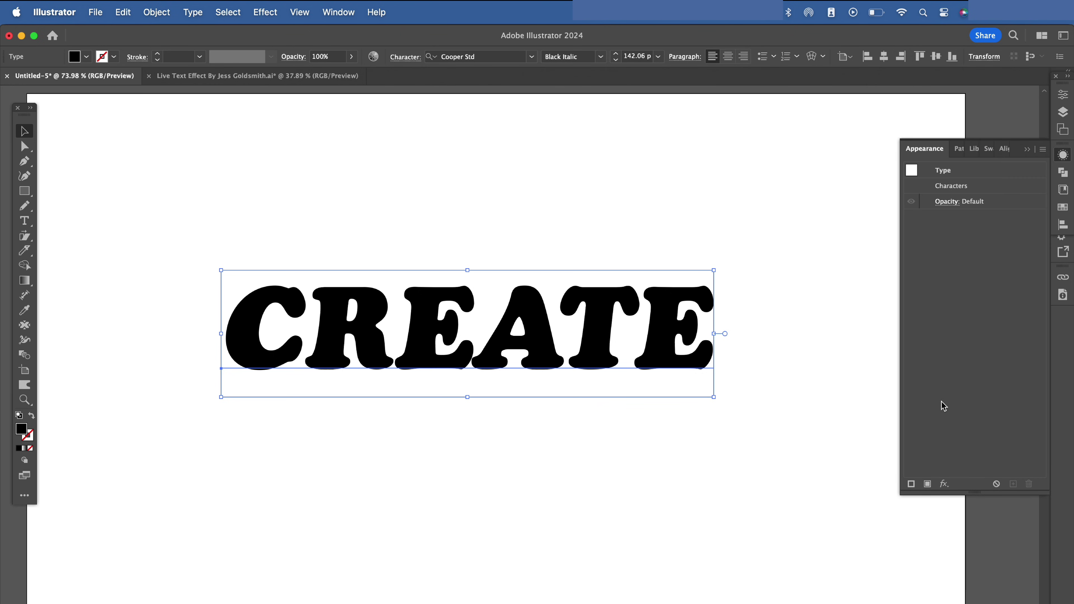
- Add a new fill to the CREATE text and colour it with the yellow/green swatch
{"action": "left_click", "coordinate": [926, 483]}
{"action": "left_click", "coordinate": [967, 217]}
{"action": "left_click", "coordinate": [862, 239]}
- Add a second fill beneath the yellow/green one and colour it black
{"action": "left_click", "coordinate": [931, 485]}
{"action": "left_click", "coordinate": [971, 248]}
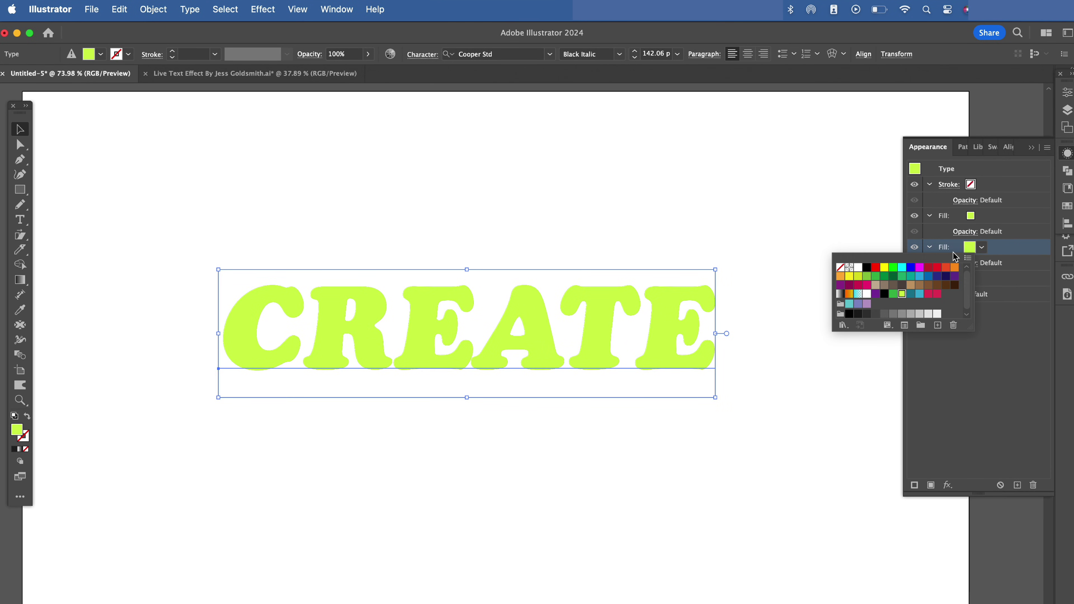
{"action": "left_click", "coordinate": [882, 294]}
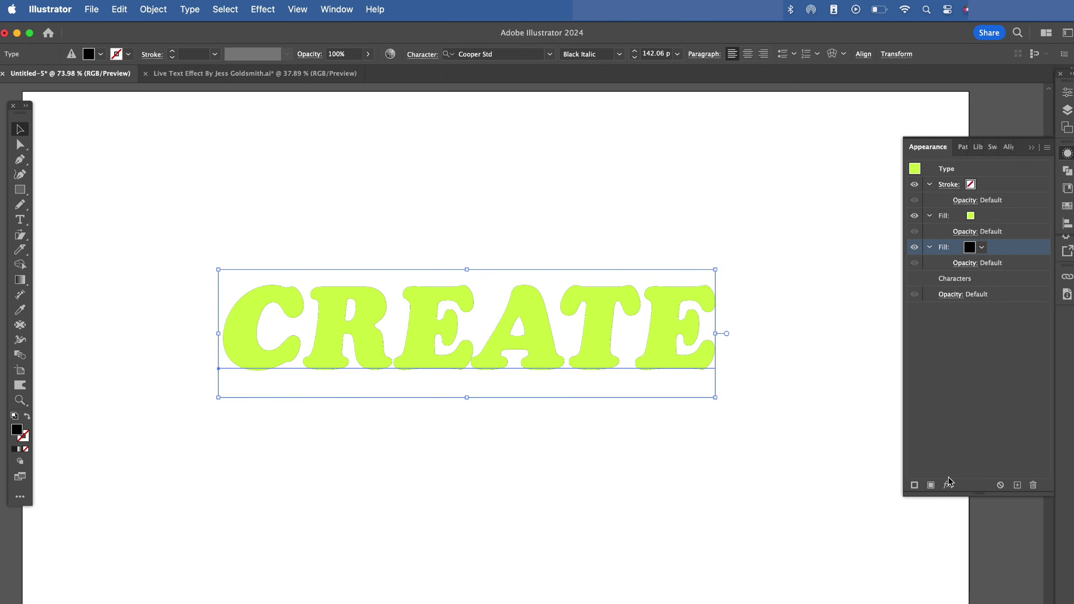
- Add an Offset Path effect to the black fill and preview it with a 0.05 in offset
{"action": "left_click", "coordinate": [948, 485]}
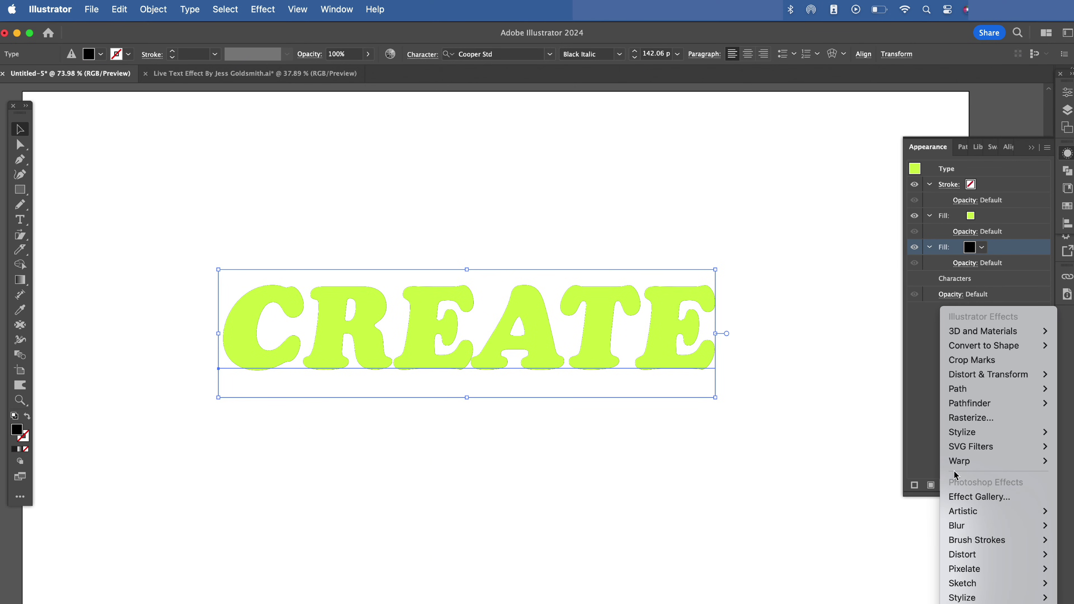
{"action": "mouse_move", "coordinate": [968, 388]}
{"action": "left_click", "coordinate": [933, 393]}
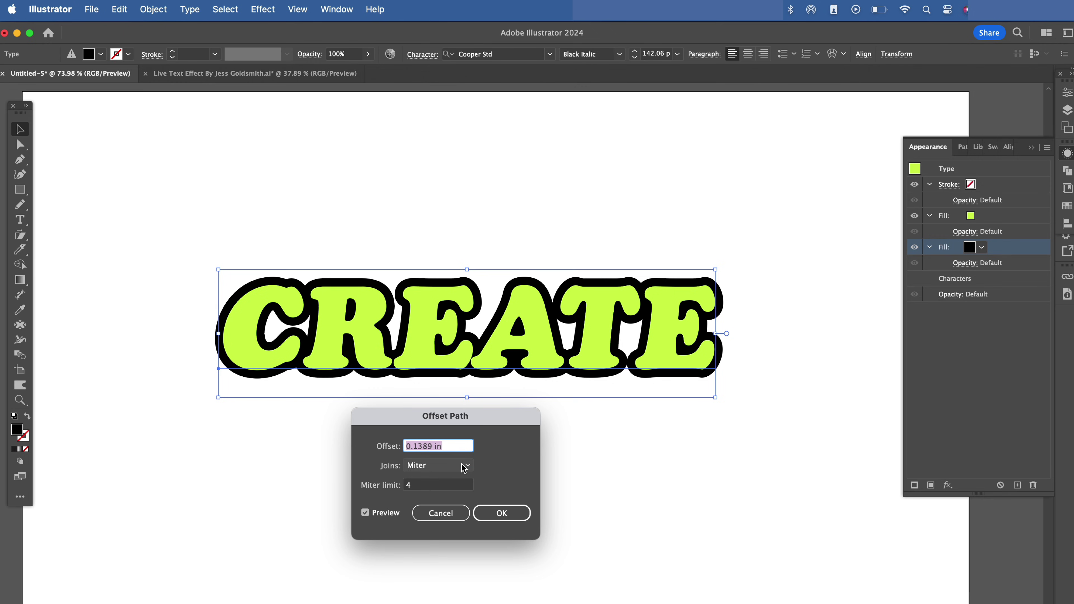
{"action": "left_click", "coordinate": [433, 448]}
{"action": "left_click_drag", "start_coordinate": [432, 447], "coordinate": [412, 447]}
{"action": "type", "text": "05"}
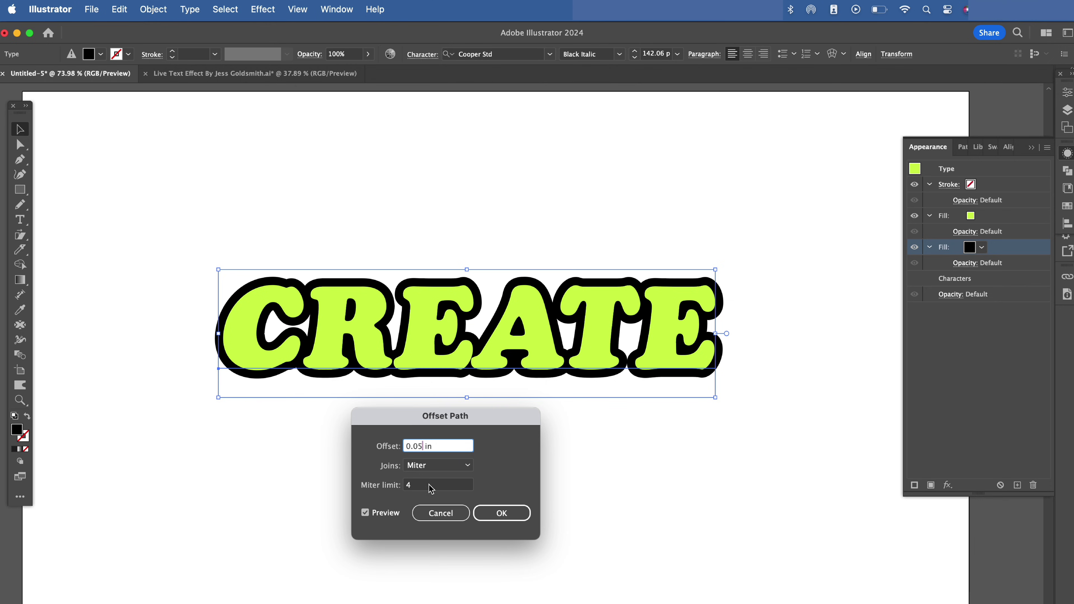
{"action": "left_click", "coordinate": [430, 486]}
- Try an offset of 0.4 in for the black fill's Offset Path effect
{"action": "left_click", "coordinate": [422, 448]}
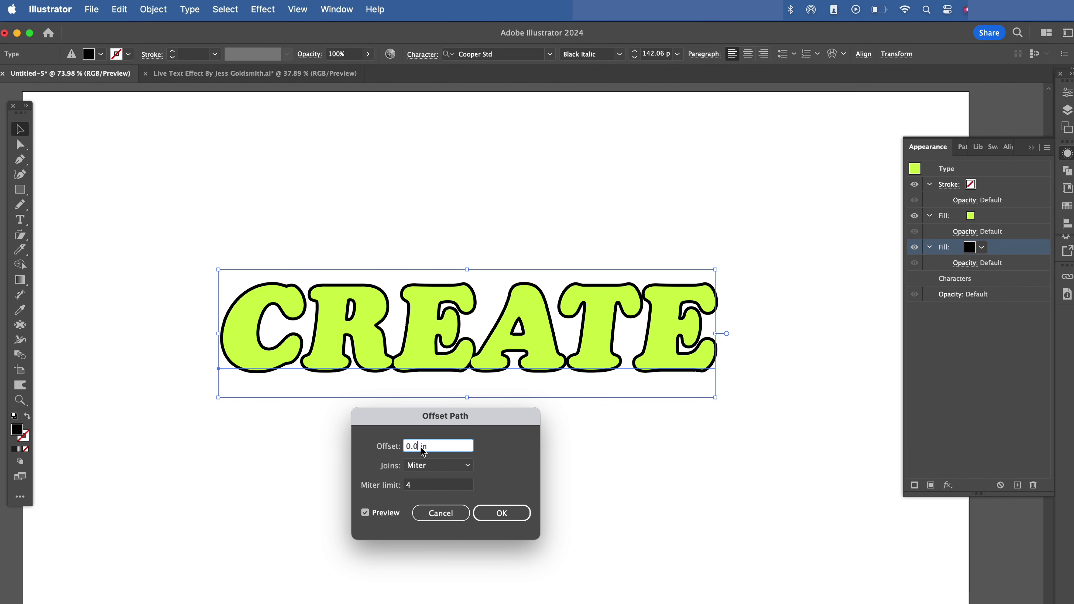
{"action": "type", "text": "4"}
{"action": "left_click", "coordinate": [439, 488]}
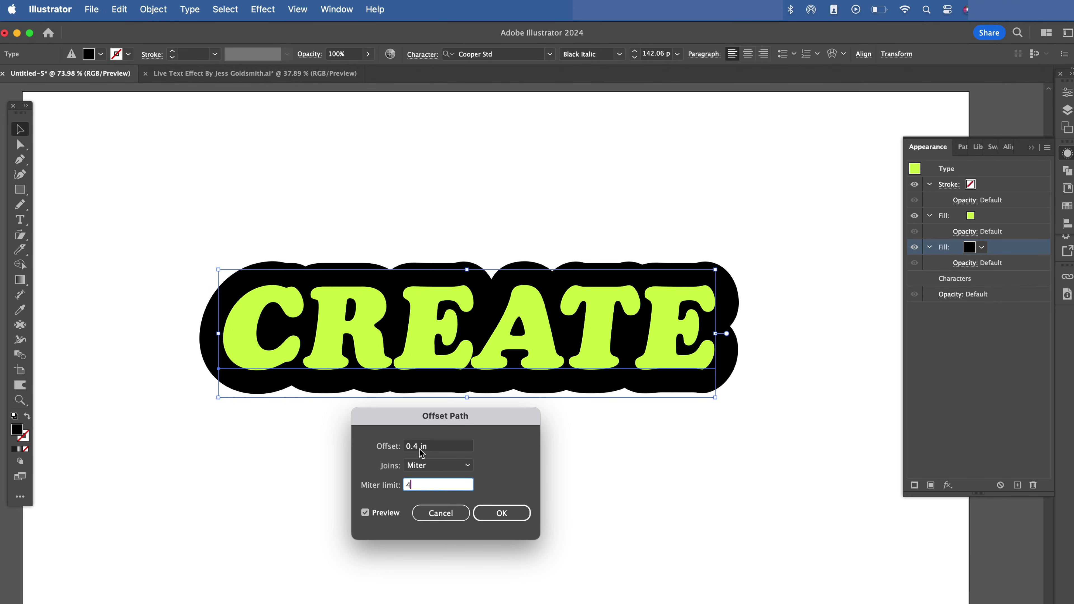
- Set the black fill's offset to 0.05 in and apply the Offset Path effect
{"action": "left_click", "coordinate": [422, 448]}
{"action": "key", "text": "BackSpace"}
{"action": "type", "text": "05"}
{"action": "left_click", "coordinate": [437, 485]}
{"action": "left_click", "coordinate": [500, 513]}
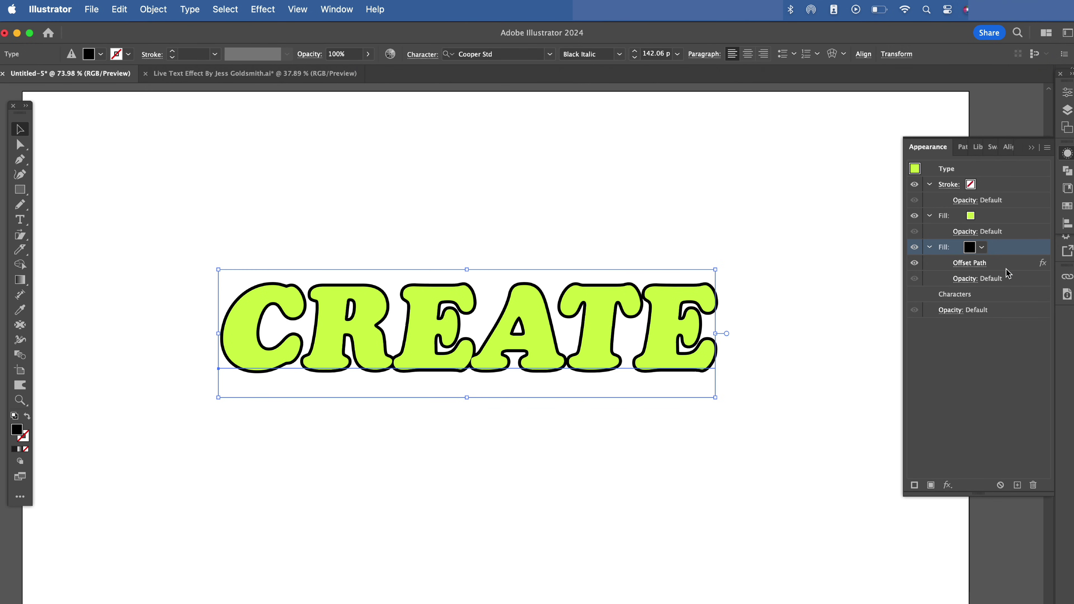
- Add a Transform effect with multiple copies to the black fill, moving 0.03 in horizontally and 0.03 in vertically, to form an extruded shadow
{"action": "left_click", "coordinate": [948, 484]}
{"action": "mouse_move", "coordinate": [978, 379]}
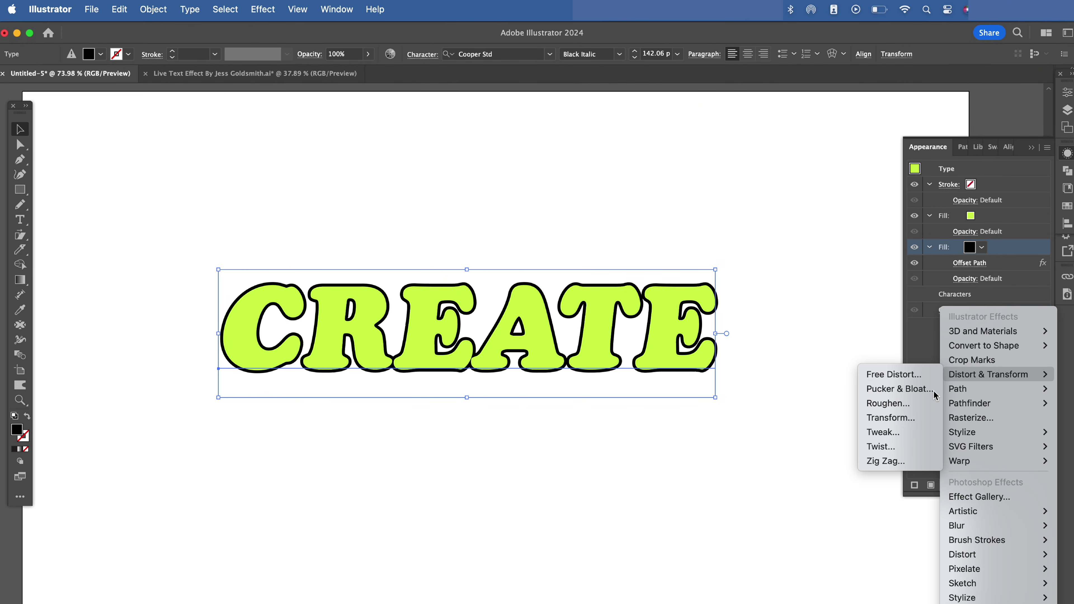
{"action": "left_click", "coordinate": [909, 417]}
{"action": "left_click_drag", "start_coordinate": [637, 127], "coordinate": [812, 136]}
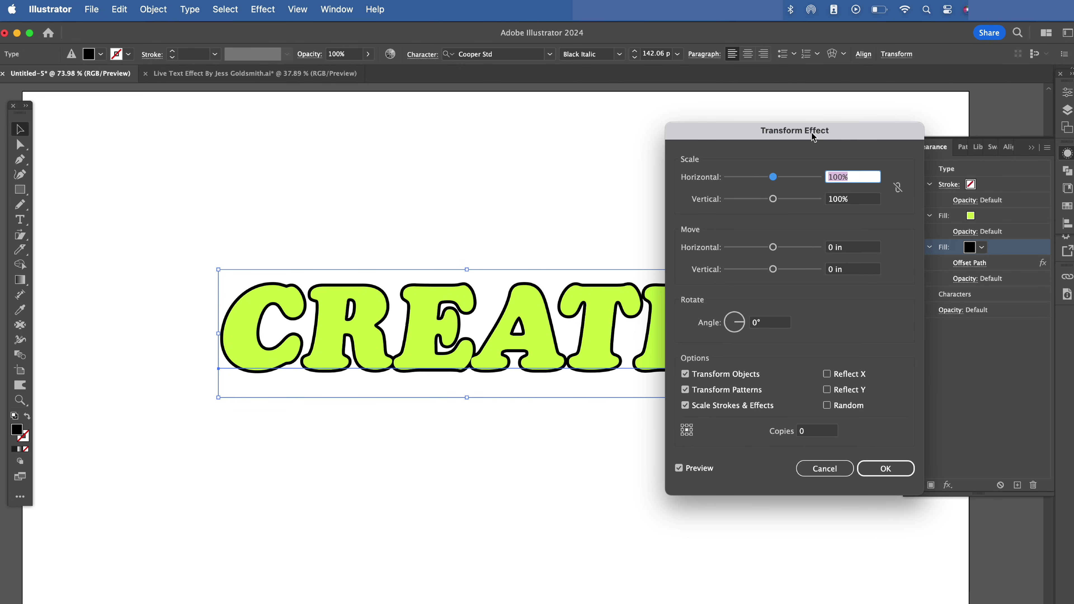
{"action": "left_click", "coordinate": [832, 245]}
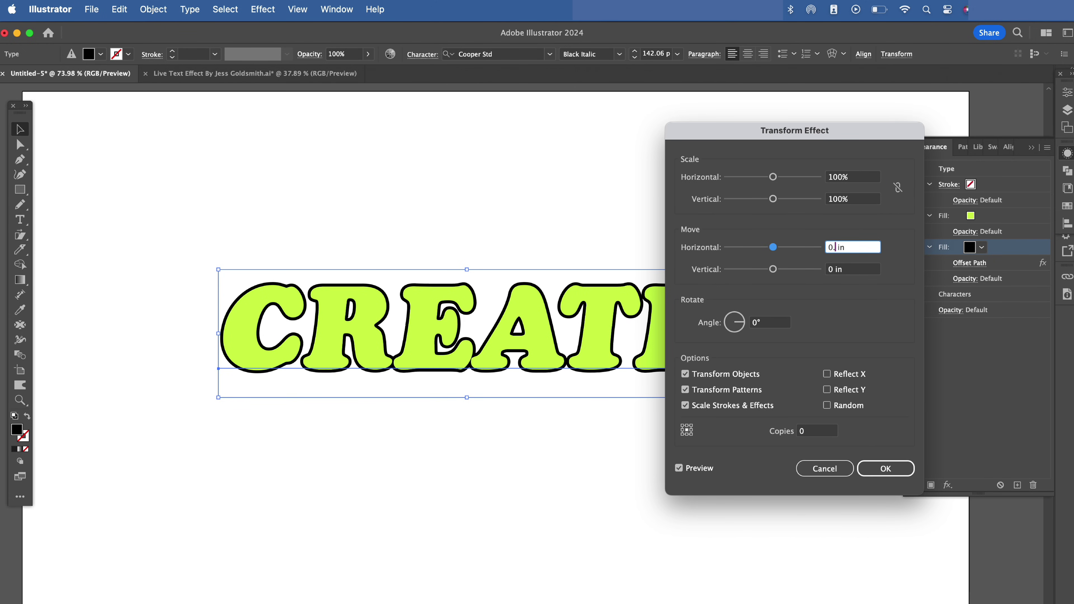
{"action": "left_click", "coordinate": [833, 269]}
{"action": "type", "text": ".03"}
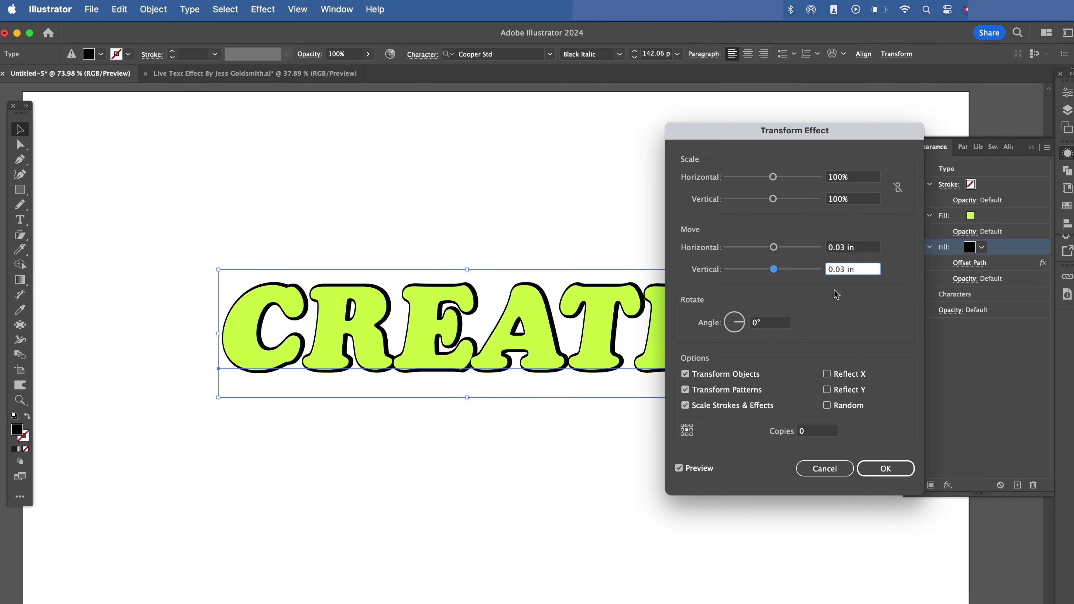
{"action": "left_click", "coordinate": [814, 430]}
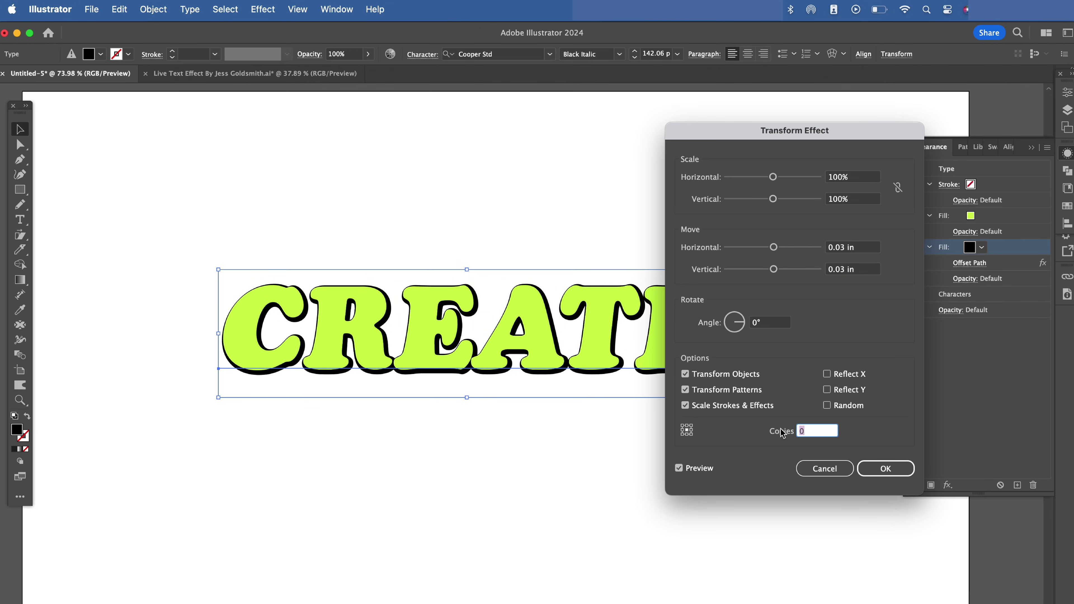
{"action": "left_click", "coordinate": [883, 468]}
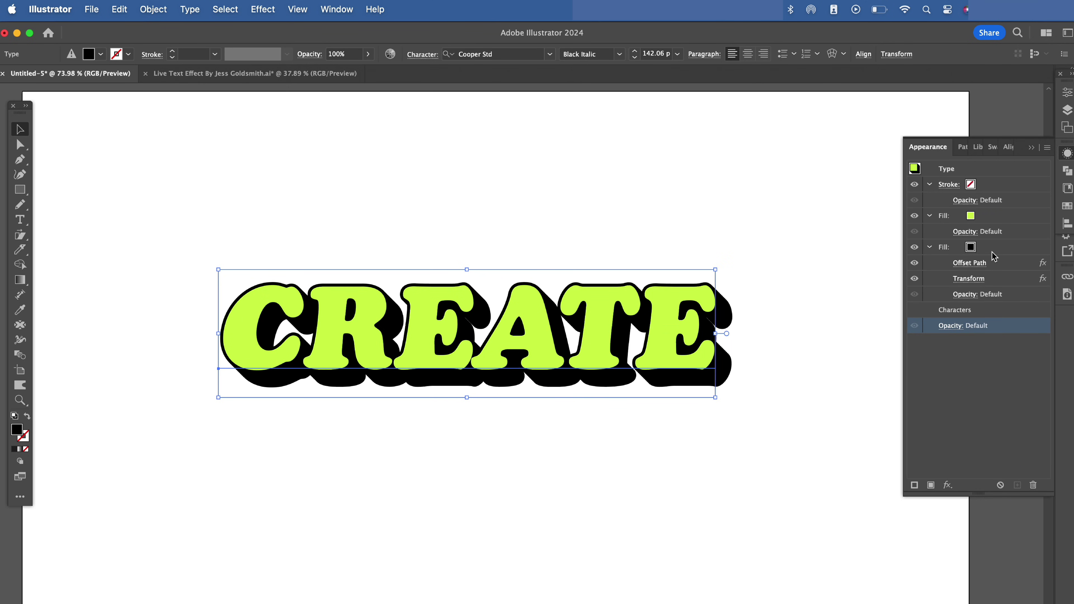
- Duplicate the black fill with its effects and colour the lower copy purple
{"action": "left_click", "coordinate": [1047, 147]}
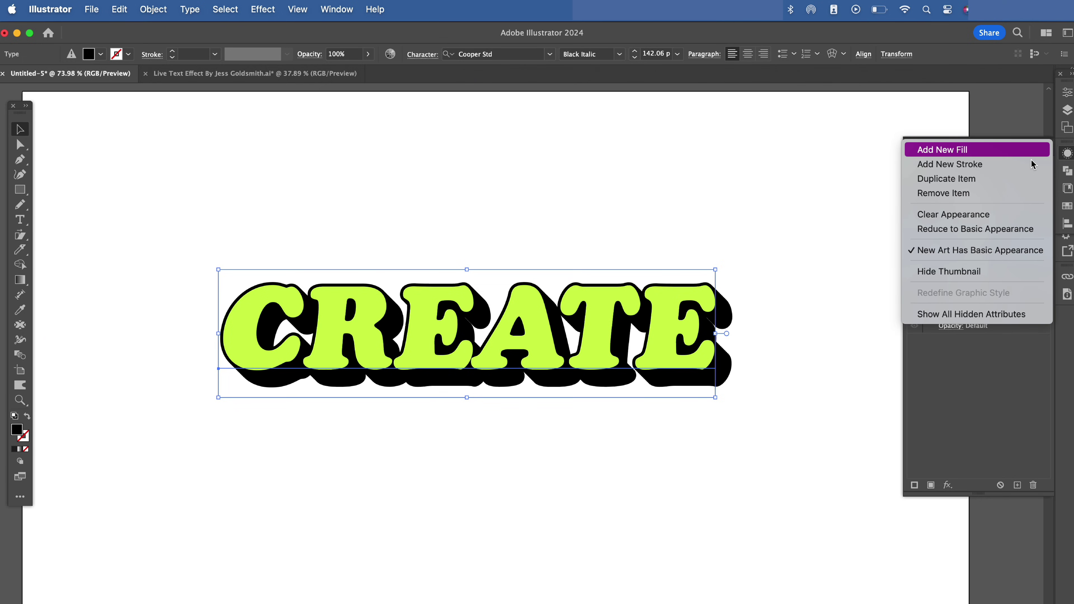
{"action": "left_click", "coordinate": [1007, 180]}
{"action": "left_click", "coordinate": [970, 309]}
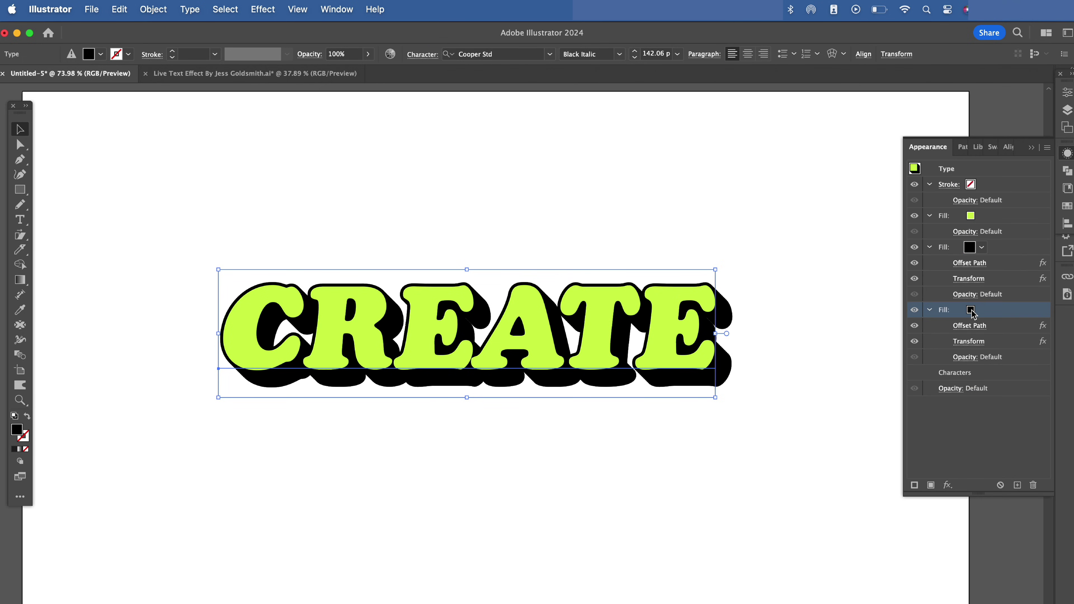
{"action": "left_click", "coordinate": [971, 310]}
{"action": "left_click", "coordinate": [876, 357]}
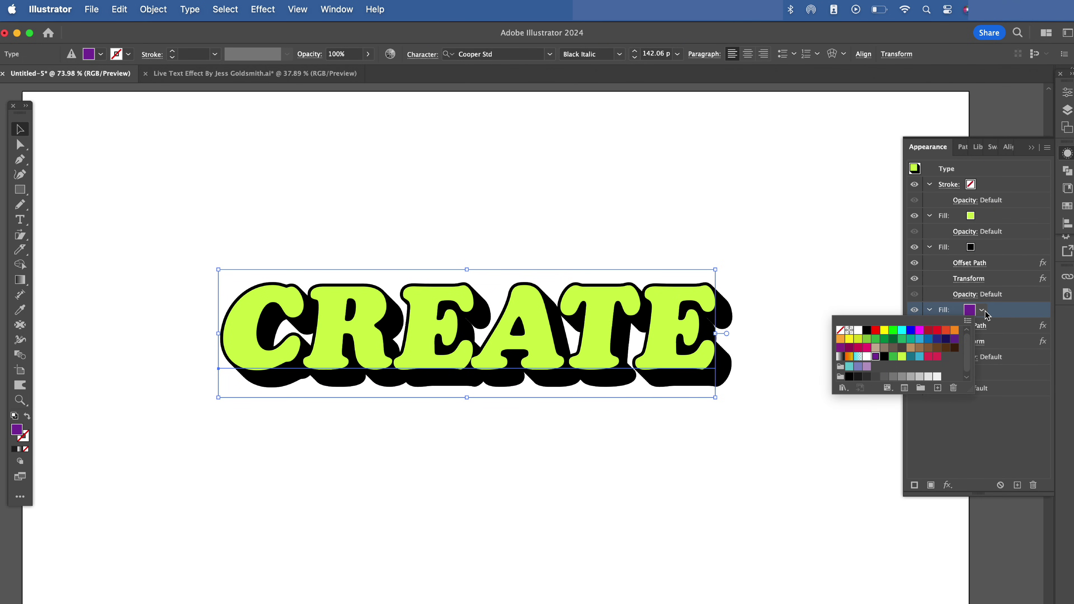
{"action": "left_click", "coordinate": [1001, 314]}
- Increase the offset of the purple fill's Offset Path effect so it extends beyond the black shadow
{"action": "left_click", "coordinate": [1043, 329]}
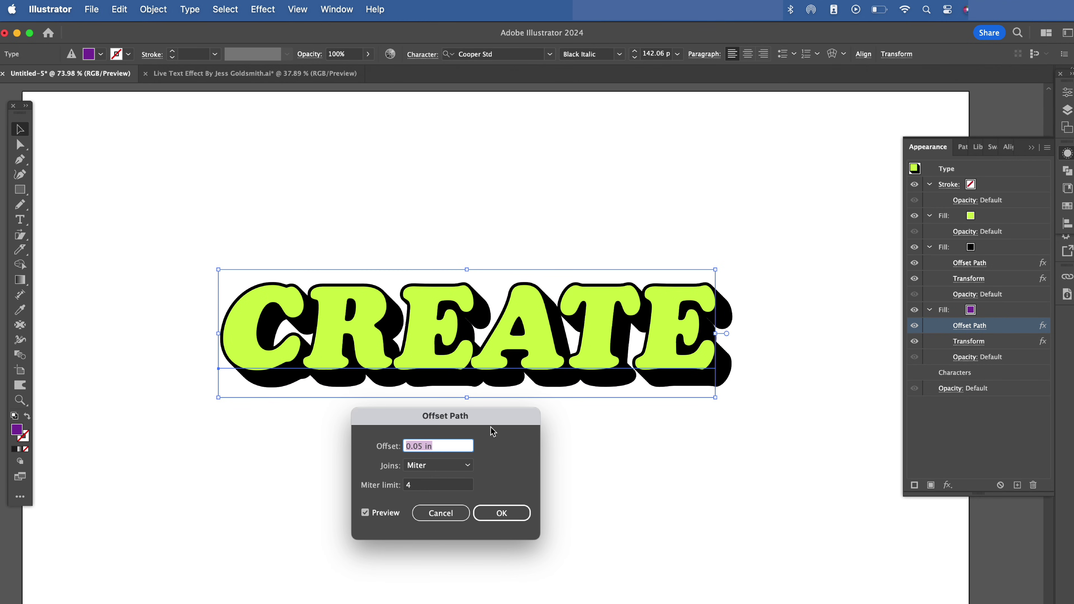
{"action": "left_click", "coordinate": [418, 449]}
{"action": "key", "text": "BackSpace"}
{"action": "type", "text": "1"}
{"action": "left_click", "coordinate": [436, 489]}
{"action": "left_click", "coordinate": [486, 512]}
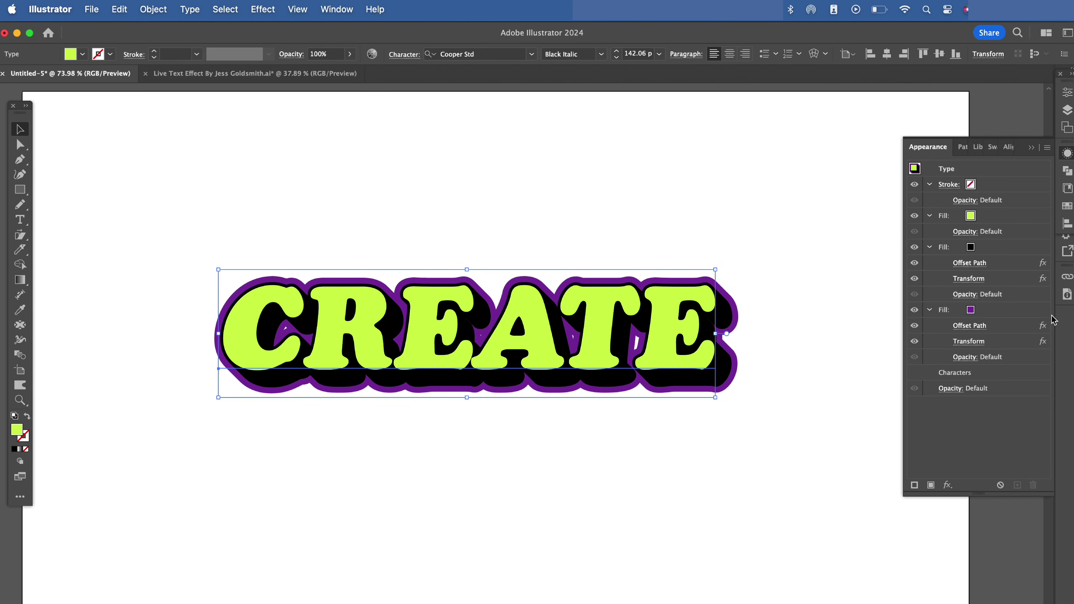
- Duplicate the purple fill with its effects and colour the lower copy black
{"action": "left_click", "coordinate": [1046, 315]}
{"action": "left_click", "coordinate": [1017, 484]}
{"action": "left_click", "coordinate": [970, 386]}
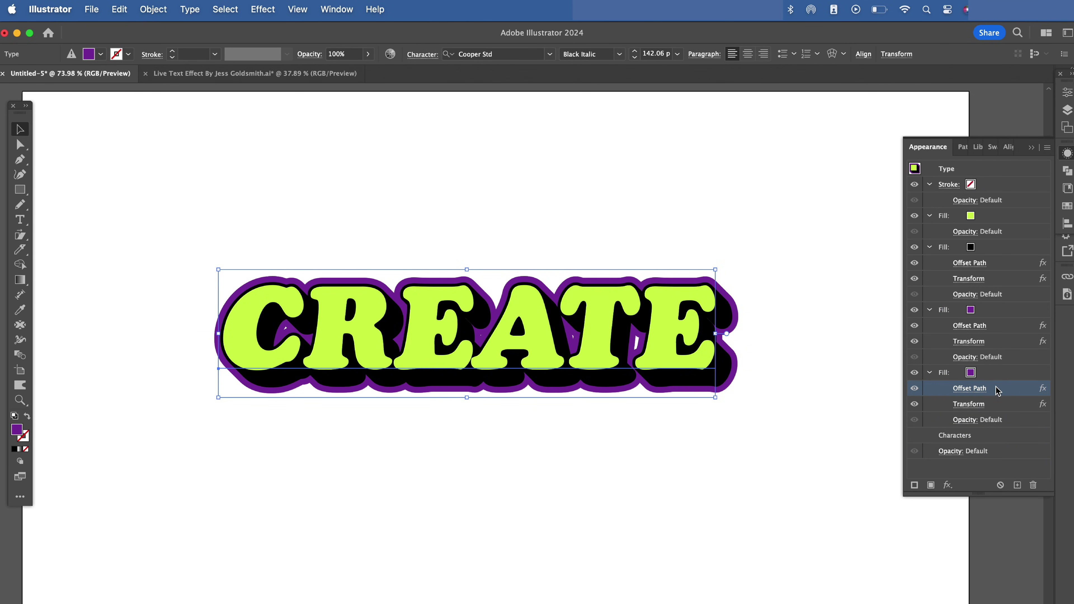
{"action": "left_click", "coordinate": [971, 372]}
{"action": "left_click", "coordinate": [868, 393]}
- Increase the offset of the lowest black fill's Offset Path effect so it forms an outline around the purple layer
{"action": "left_click", "coordinate": [1042, 391]}
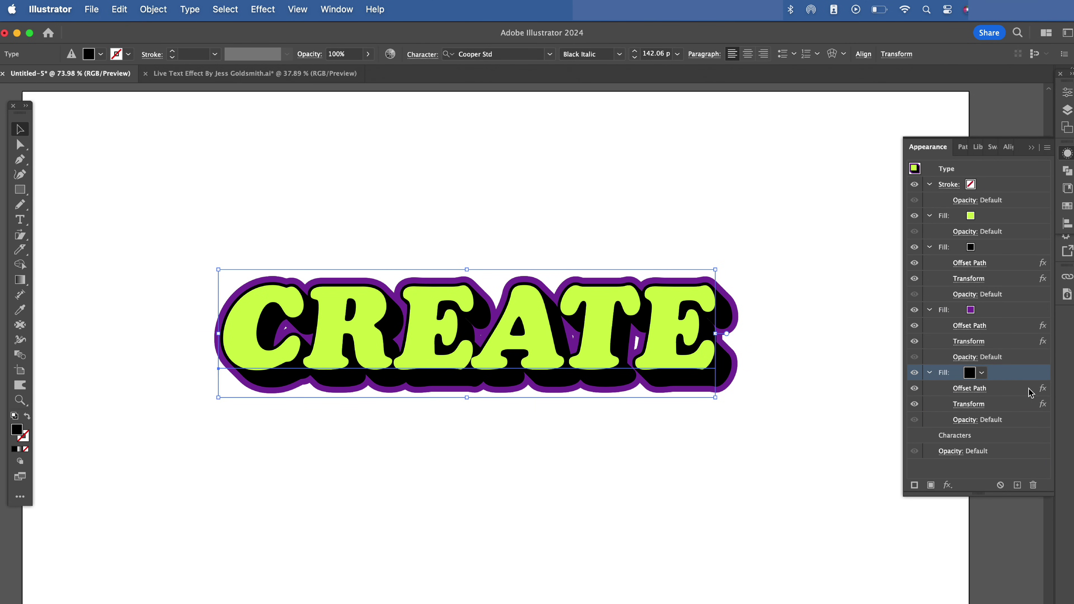
{"action": "left_click", "coordinate": [1042, 388]}
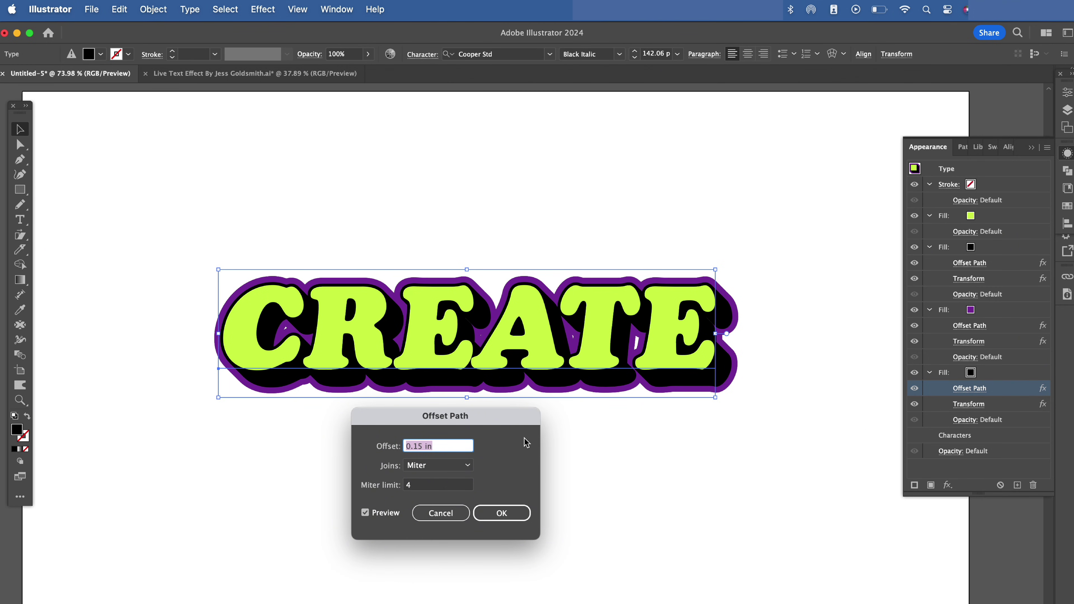
{"action": "left_click_drag", "start_coordinate": [418, 446], "coordinate": [422, 447]}
{"action": "key", "text": "Return"}
{"action": "left_click", "coordinate": [419, 445]}
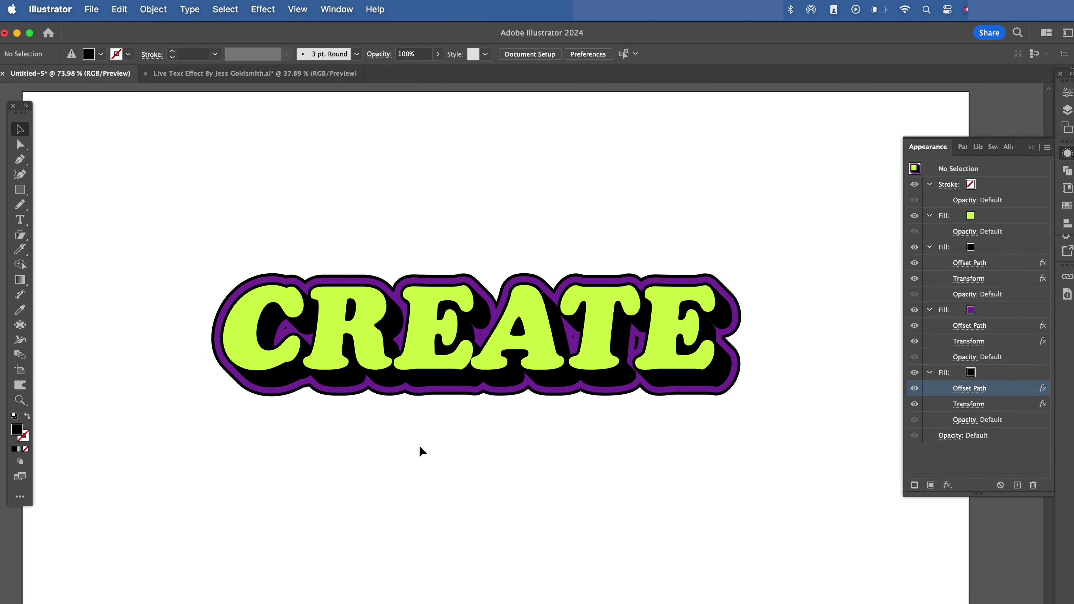
- Duplicate the purple fill with its effects and move the copy beneath the lowest black fill
{"action": "left_click", "coordinate": [1003, 310]}
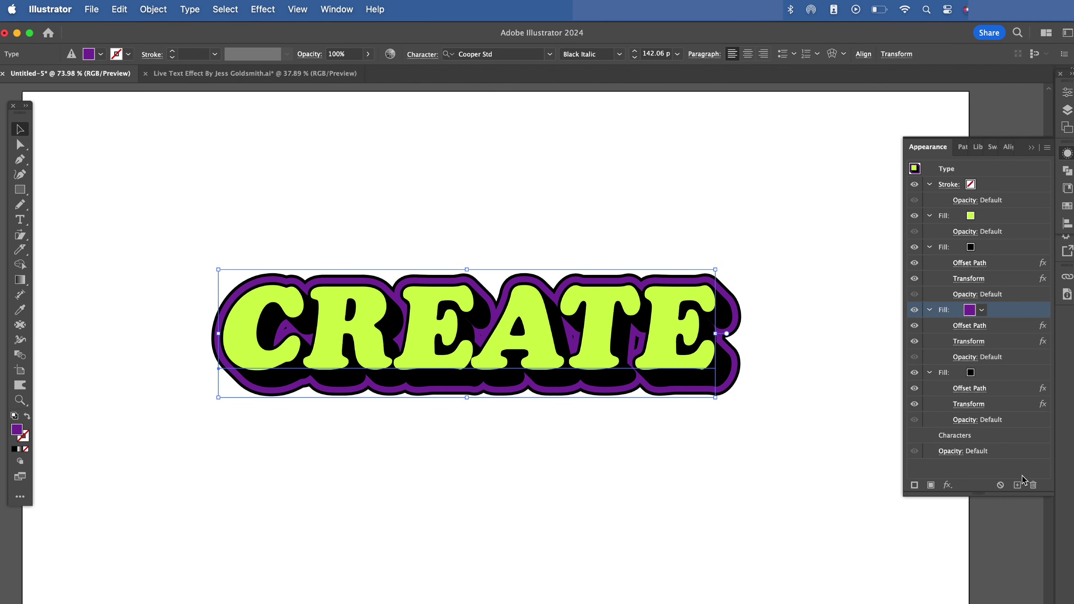
{"action": "left_click", "coordinate": [1016, 484]}
{"action": "left_click", "coordinate": [989, 377]}
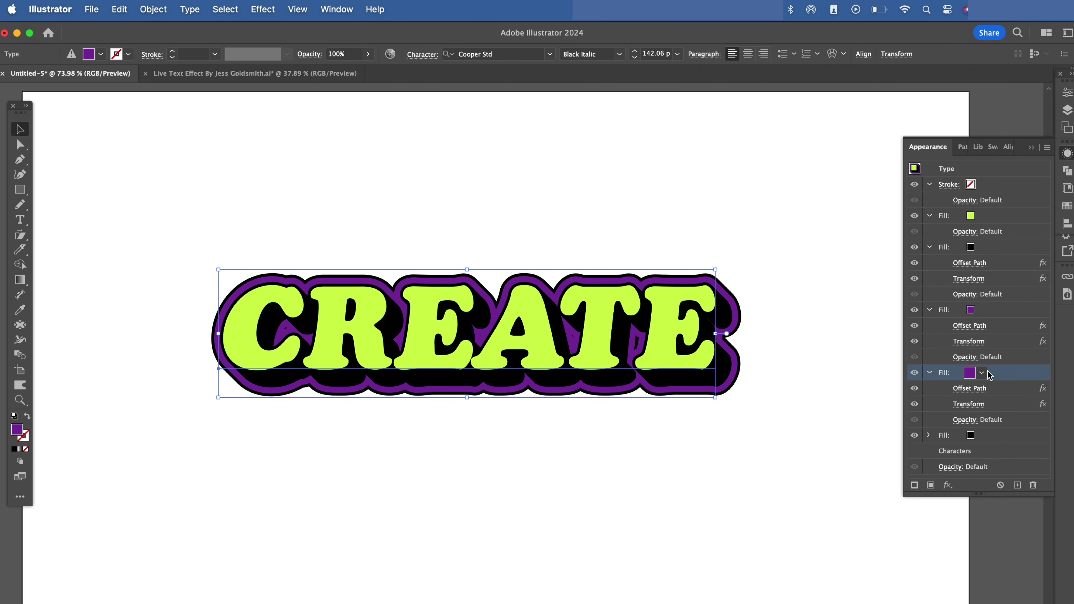
{"action": "left_click_drag", "start_coordinate": [989, 376], "coordinate": [987, 442]}
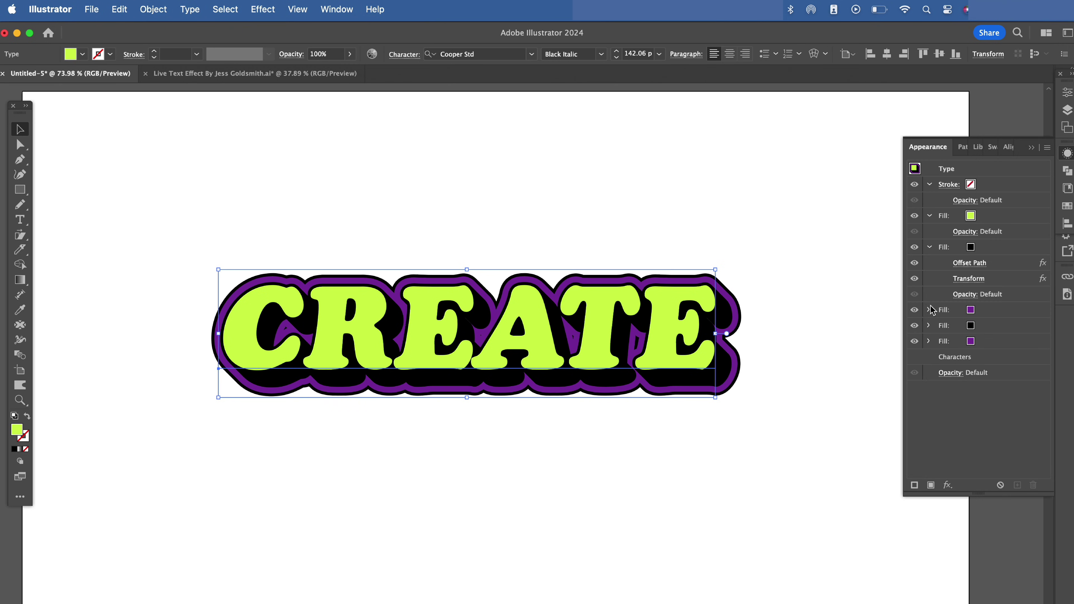
- Colour the bottommost purple fill crimson
{"action": "left_click", "coordinate": [928, 341]}
{"action": "left_click", "coordinate": [970, 341]}
{"action": "left_click", "coordinate": [969, 340]}
{"action": "left_click", "coordinate": [928, 389]}
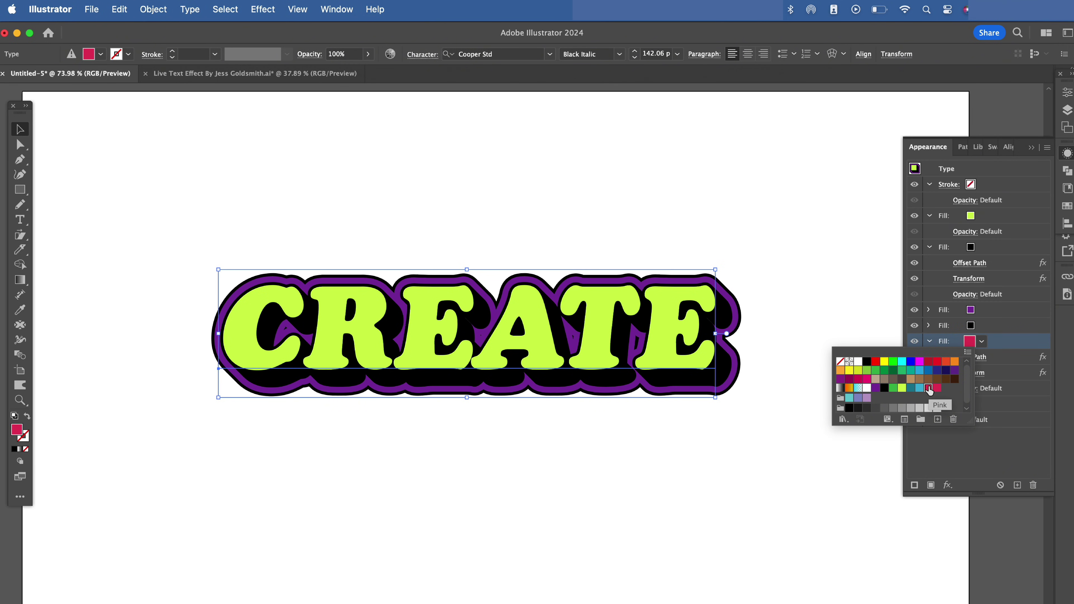
- Set the number of copies in the crimson fill's Transform effect to 16 to lengthen its shadow
{"action": "left_click", "coordinate": [1043, 373]}
{"action": "left_click", "coordinate": [803, 431]}
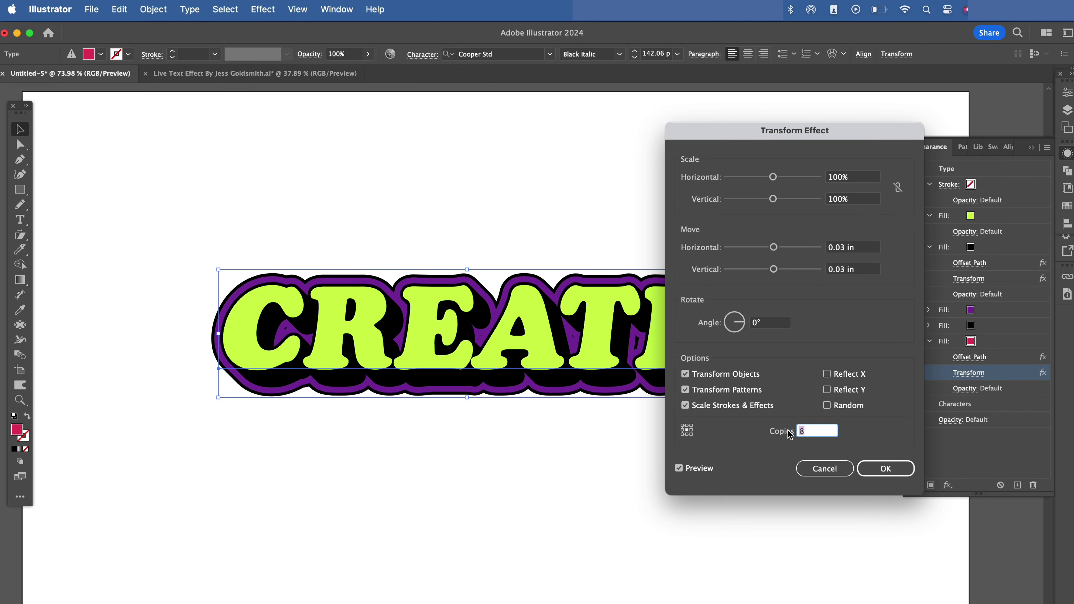
{"action": "left_click", "coordinate": [885, 468]}
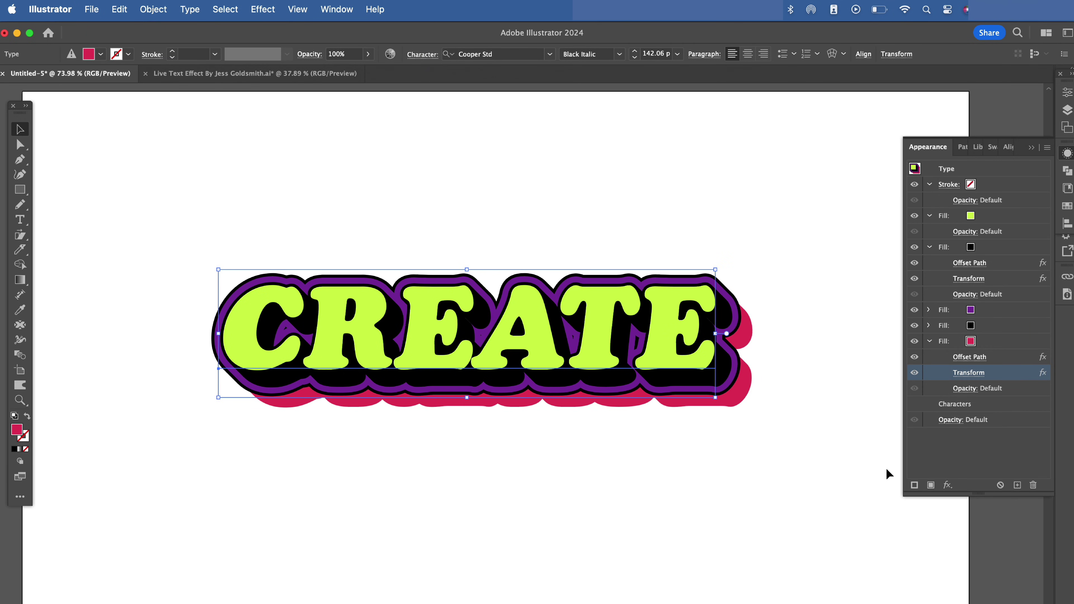
- Duplicate the crimson fill with its effects and colour the lower copy black
{"action": "left_click", "coordinate": [991, 343]}
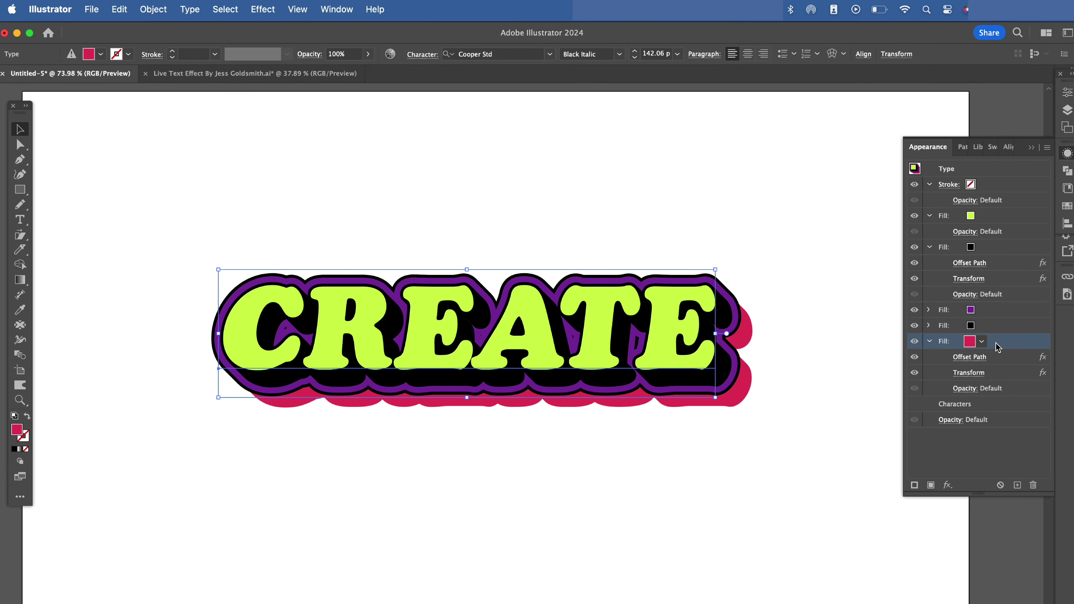
{"action": "left_click", "coordinate": [1018, 485]}
{"action": "left_click", "coordinate": [981, 404]}
{"action": "left_click", "coordinate": [867, 425]}
- Increase the offset of the black fill beneath the crimson one so it outlines the crimson shadow
{"action": "left_click", "coordinate": [928, 403]}
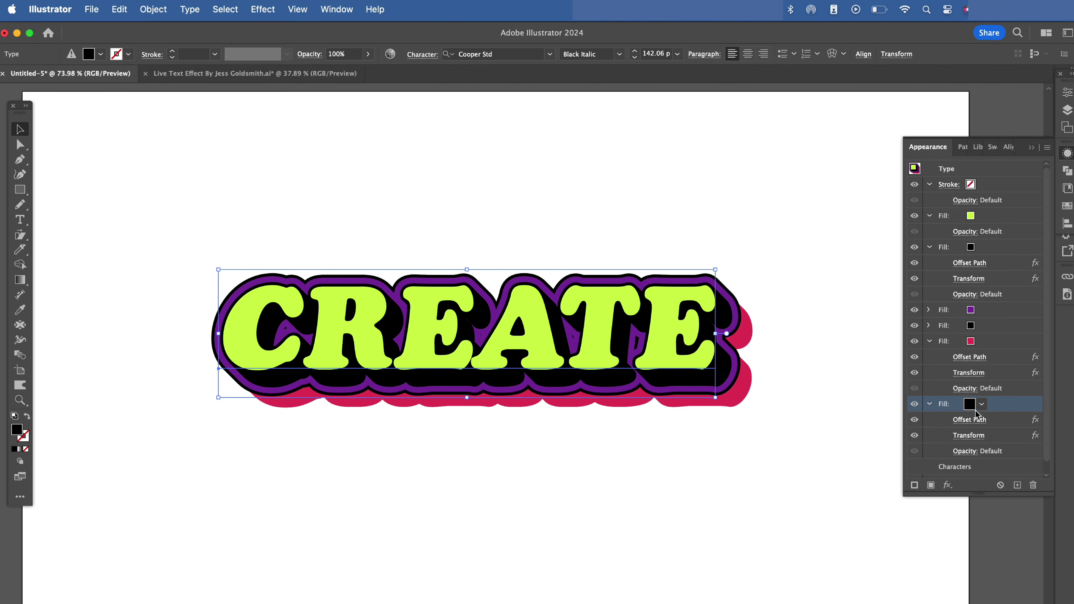
{"action": "left_click", "coordinate": [1036, 420]}
{"action": "type", "text": "0.25"}
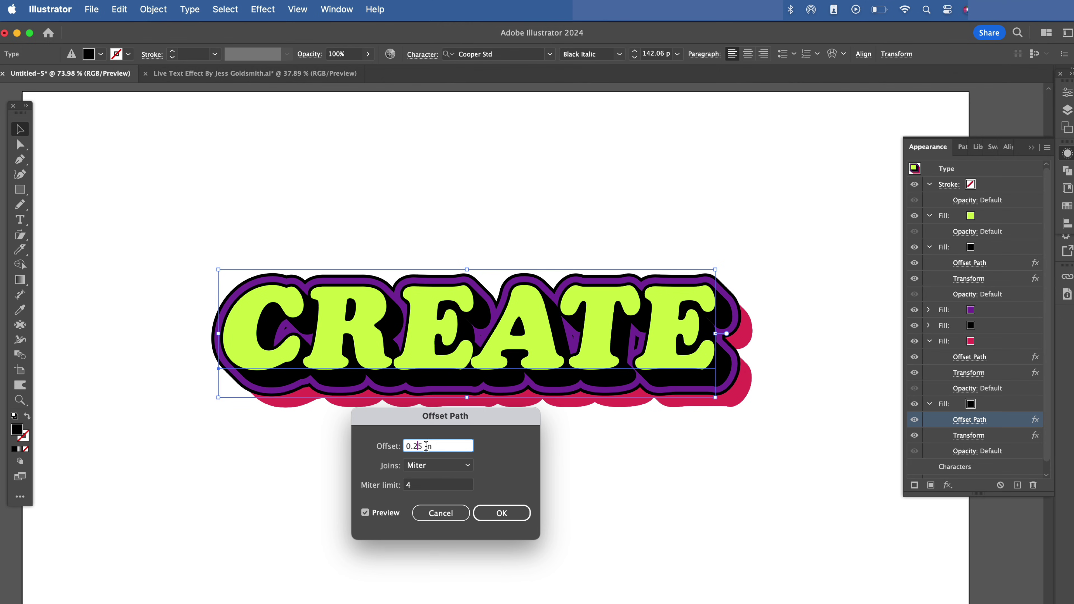
{"action": "key", "text": "Tab"}
{"action": "left_click", "coordinate": [421, 447]}
{"action": "key", "text": "BackSpace"}
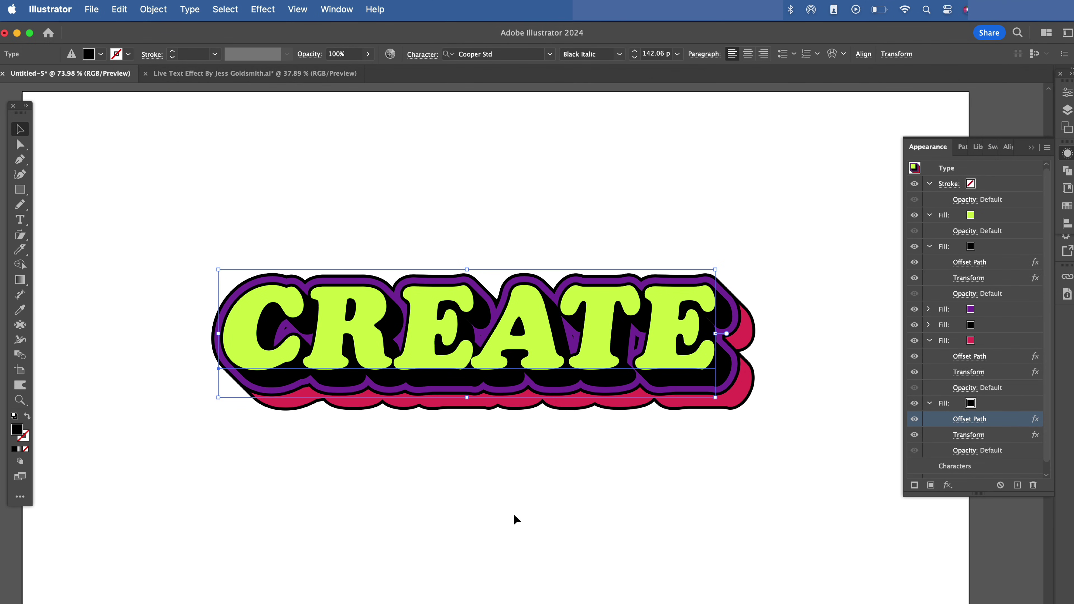
{"action": "left_click", "coordinate": [640, 525]}
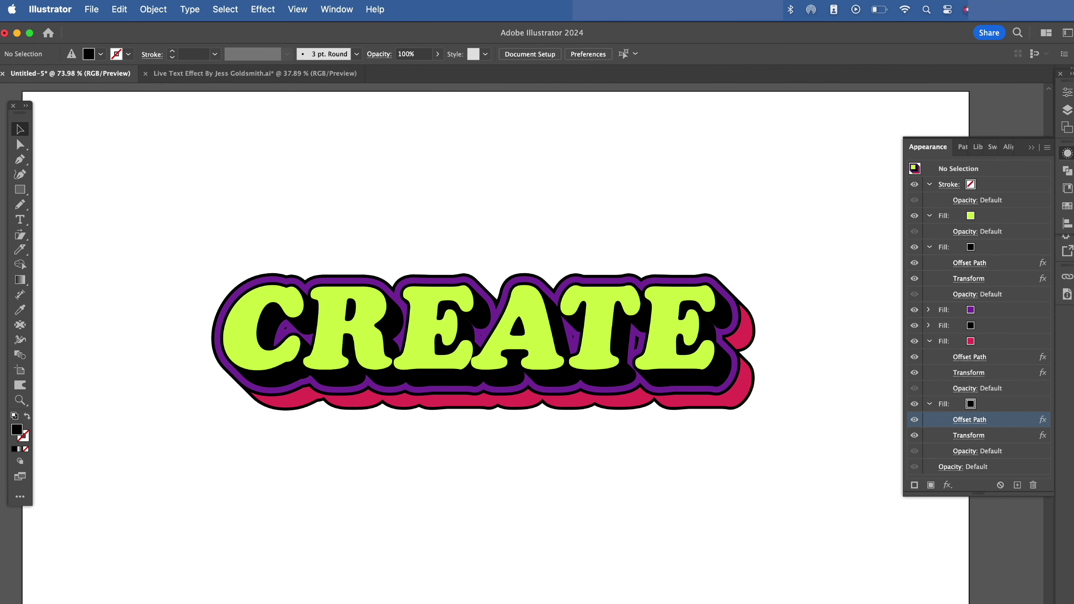
- Duplicate the crimson fill with its effects and move the copy beneath all the other fills
{"action": "left_click", "coordinate": [602, 382]}
{"action": "left_click", "coordinate": [1008, 342]}
{"action": "left_click", "coordinate": [1046, 148]}
{"action": "left_click", "coordinate": [1019, 178]}
{"action": "left_click", "coordinate": [992, 406]}
{"action": "left_click_drag", "start_coordinate": [993, 406], "coordinate": [1002, 471]}
{"action": "scroll", "coordinate": [1001, 471], "scroll_direction": "down", "scroll_amount": 2}
- Colour the bottommost crimson fill light blue
{"action": "left_click", "coordinate": [971, 442]}
{"action": "left_click", "coordinate": [971, 442]}
{"action": "left_click", "coordinate": [916, 490]}
{"action": "left_click", "coordinate": [1000, 445]}
- Set the number of copies in the light blue fill's Transform effect to 25 to extend its shadow past the crimson one
{"action": "left_click", "coordinate": [928, 440]}
{"action": "scroll", "coordinate": [1022, 418], "scroll_direction": "down", "scroll_amount": 3}
{"action": "double_click", "coordinate": [1034, 425]}
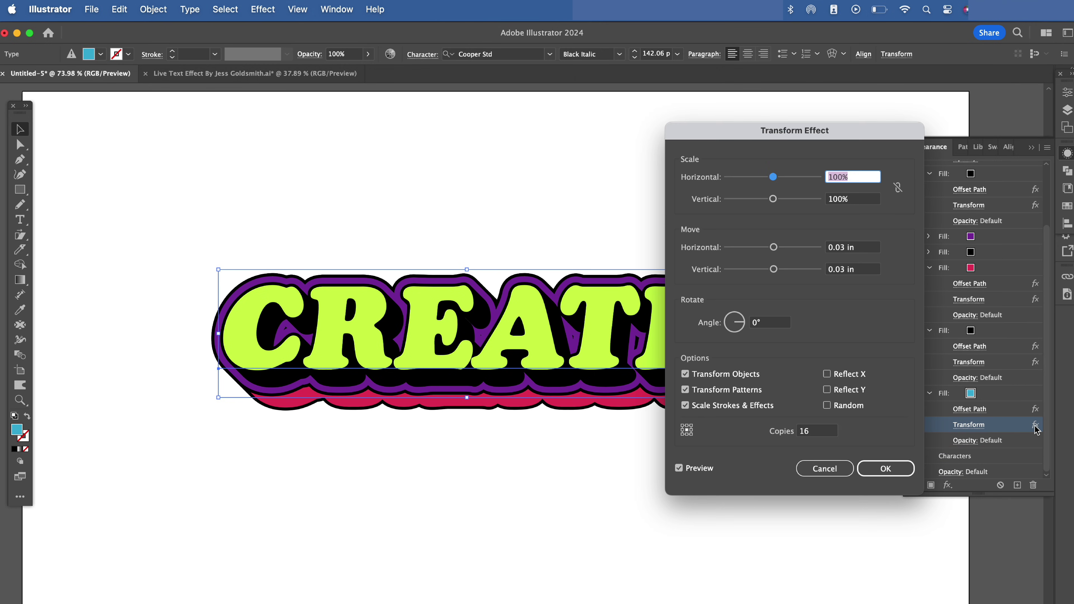
{"action": "left_click", "coordinate": [782, 431]}
{"action": "type", "text": "22"}
{"action": "left_click", "coordinate": [861, 266]}
{"action": "left_click_drag", "start_coordinate": [816, 431], "coordinate": [770, 432]}
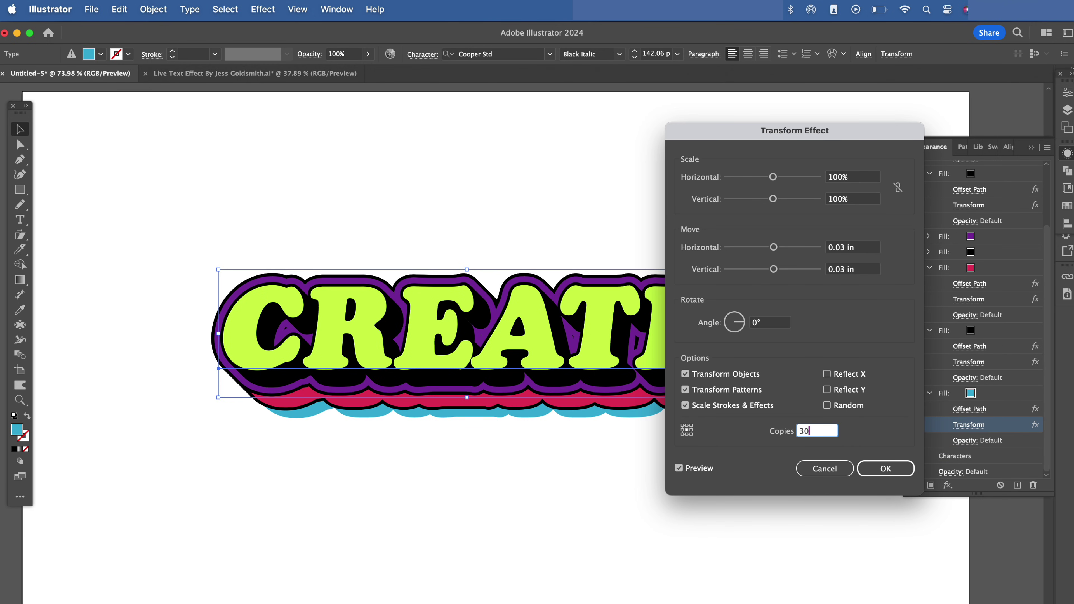
{"action": "type", "text": "30"}
{"action": "key", "text": "Tab"}
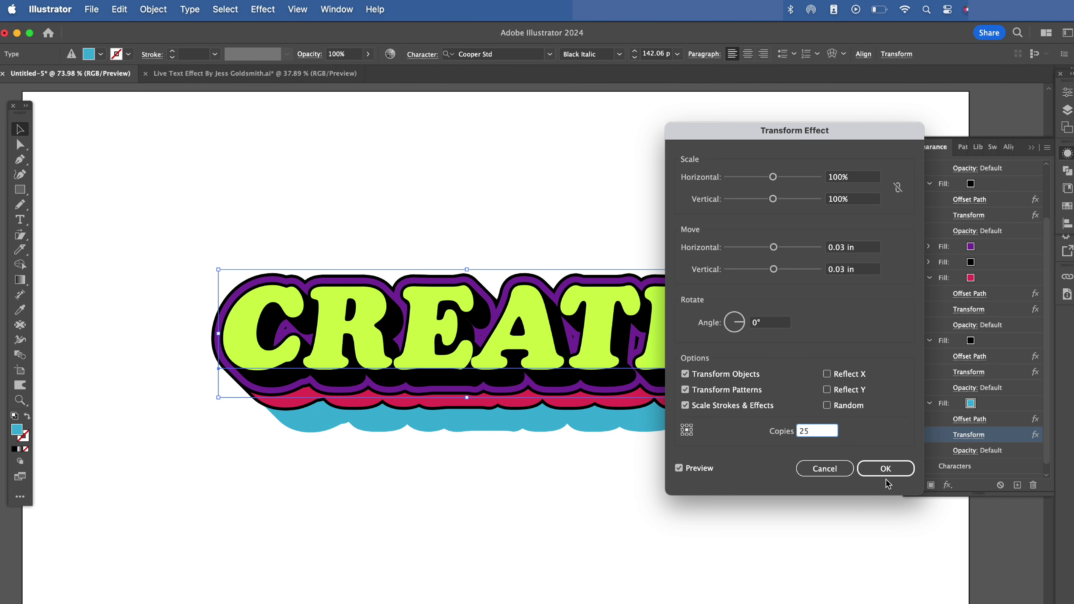
{"action": "left_click", "coordinate": [886, 468]}
- Duplicate the light blue fill with its effects and colour the lower copy black
{"action": "left_click", "coordinate": [1047, 147]}
{"action": "left_click", "coordinate": [955, 149]}
{"action": "scroll", "coordinate": [972, 380], "scroll_direction": "down", "scroll_amount": 2}
{"action": "left_click", "coordinate": [971, 440]}
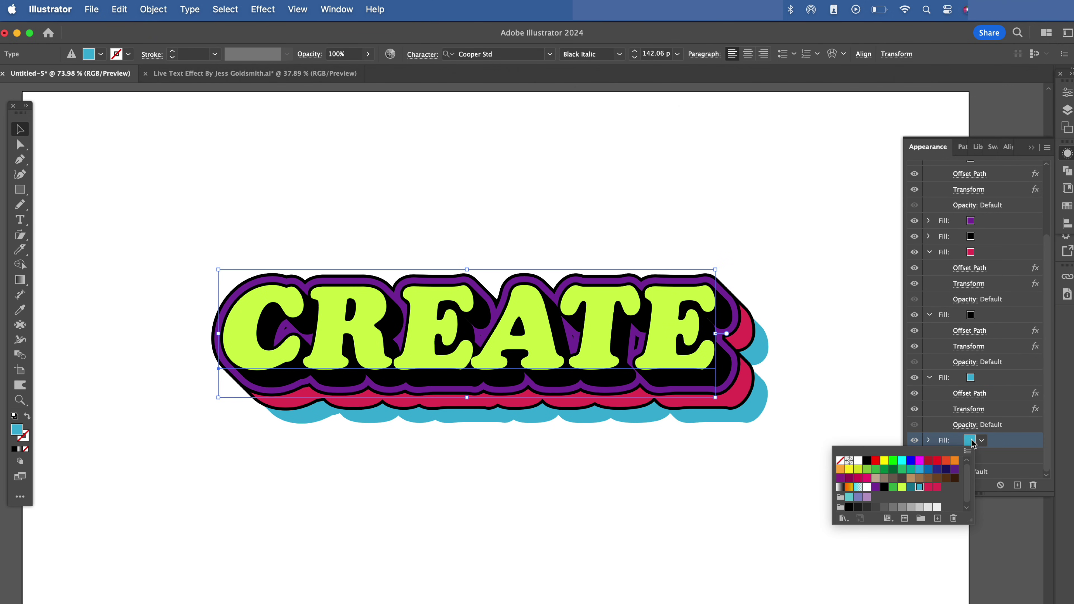
{"action": "left_click", "coordinate": [883, 485]}
{"action": "left_click", "coordinate": [1023, 444]}
- Increase the offset of the black fill beneath the light blue one so it outlines the light blue shadow
{"action": "scroll", "coordinate": [1023, 444], "scroll_direction": "down", "scroll_amount": 1}
{"action": "left_click", "coordinate": [928, 441]}
{"action": "double_click", "coordinate": [1034, 426]}
{"action": "left_click", "coordinate": [421, 447]}
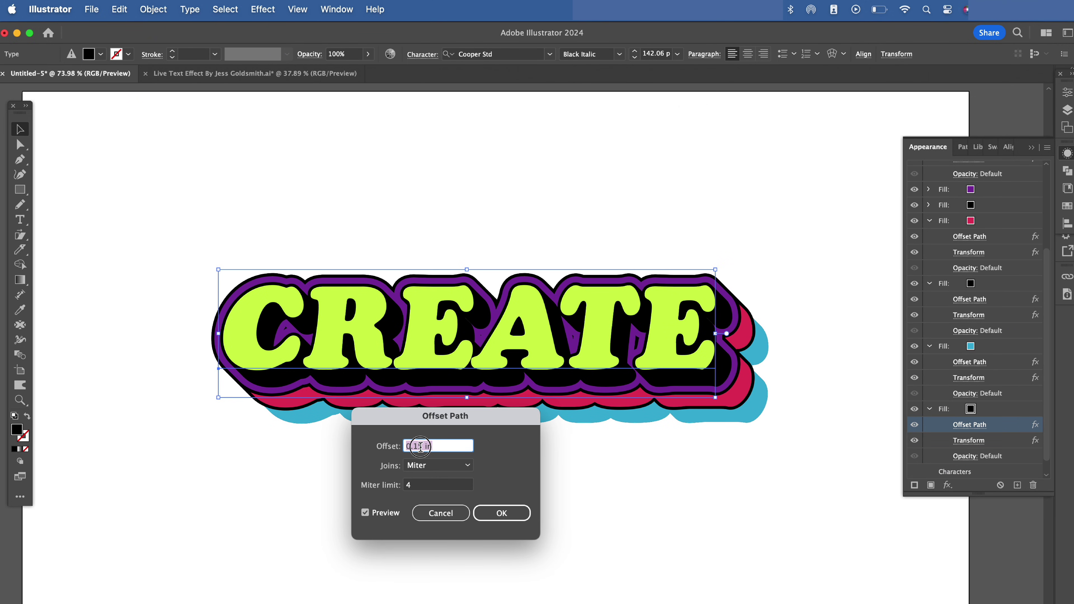
{"action": "key", "text": "Tab"}
{"action": "left_click", "coordinate": [513, 519]}
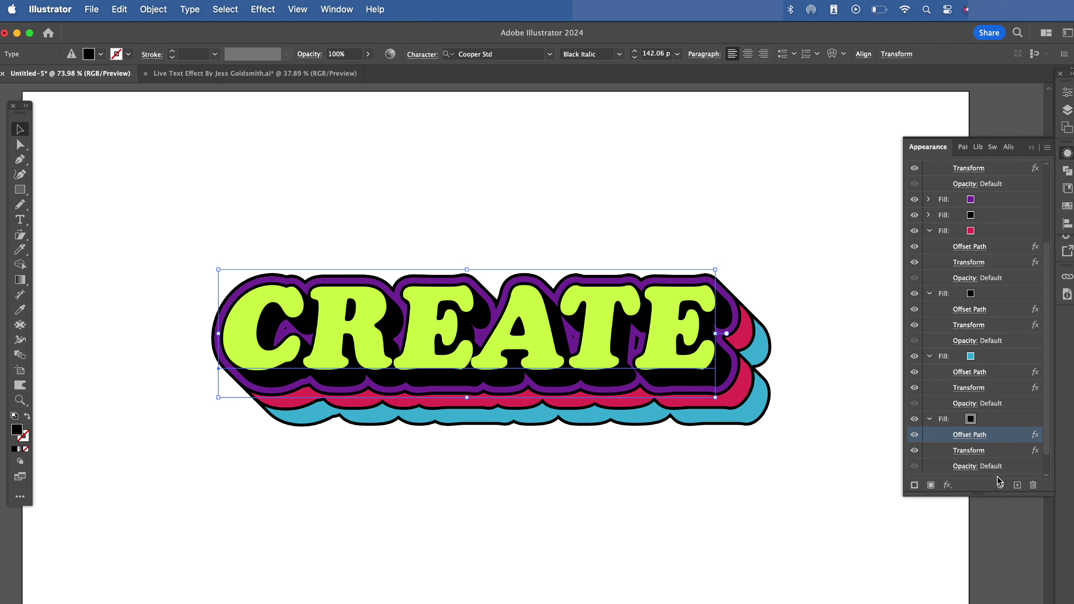
- Collapse the details of all the text's expanded fills in the appearance list
{"action": "left_click", "coordinate": [929, 418]}
{"action": "left_click", "coordinate": [930, 378]}
{"action": "left_click", "coordinate": [929, 362]}
{"action": "left_click", "coordinate": [928, 325]}
{"action": "left_click", "coordinate": [928, 326]}
{"action": "left_click", "coordinate": [929, 341]}
{"action": "left_click", "coordinate": [930, 247]}
{"action": "left_click", "coordinate": [929, 216]}
{"action": "left_click", "coordinate": [804, 430]}
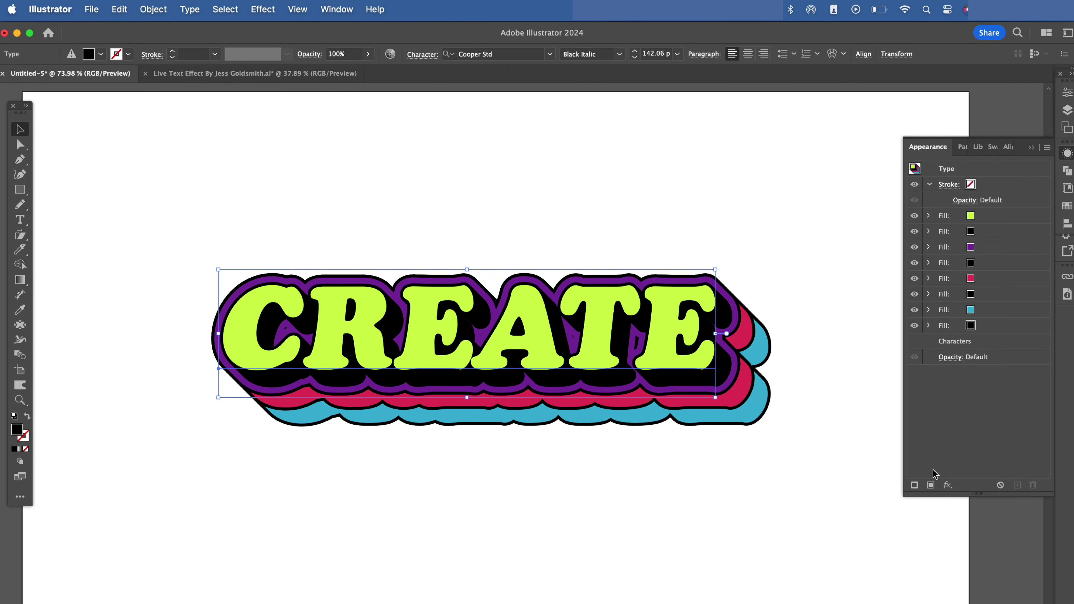
- Add a new fill to the text, place it beneath all the other fills and colour it dark teal
{"action": "left_click", "coordinate": [932, 485]}
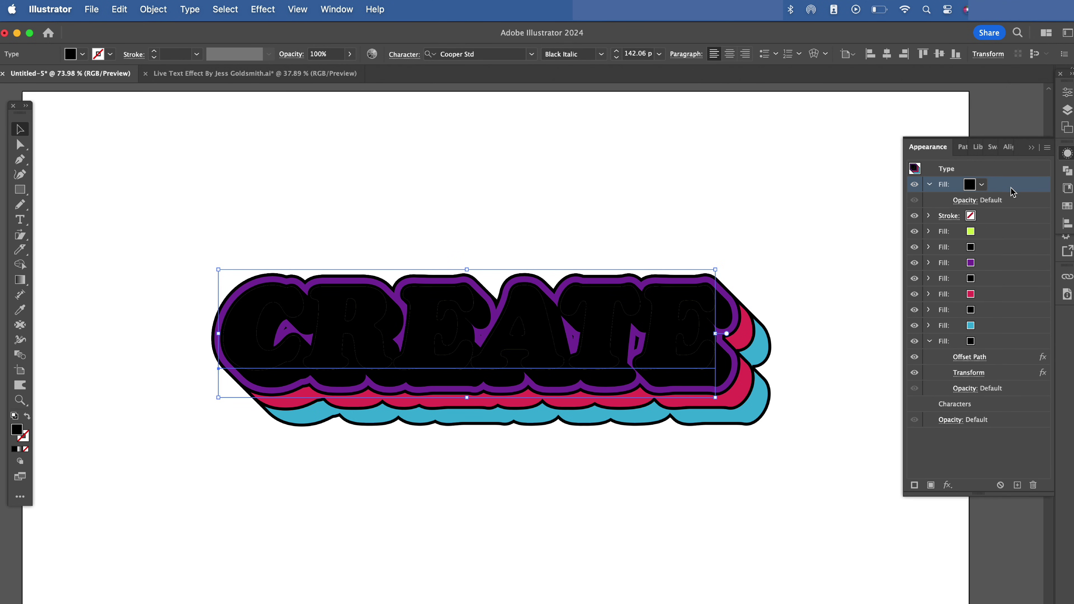
{"action": "left_click_drag", "start_coordinate": [1008, 214], "coordinate": [992, 345]}
{"action": "left_click_drag", "start_coordinate": [969, 407], "coordinate": [971, 401]}
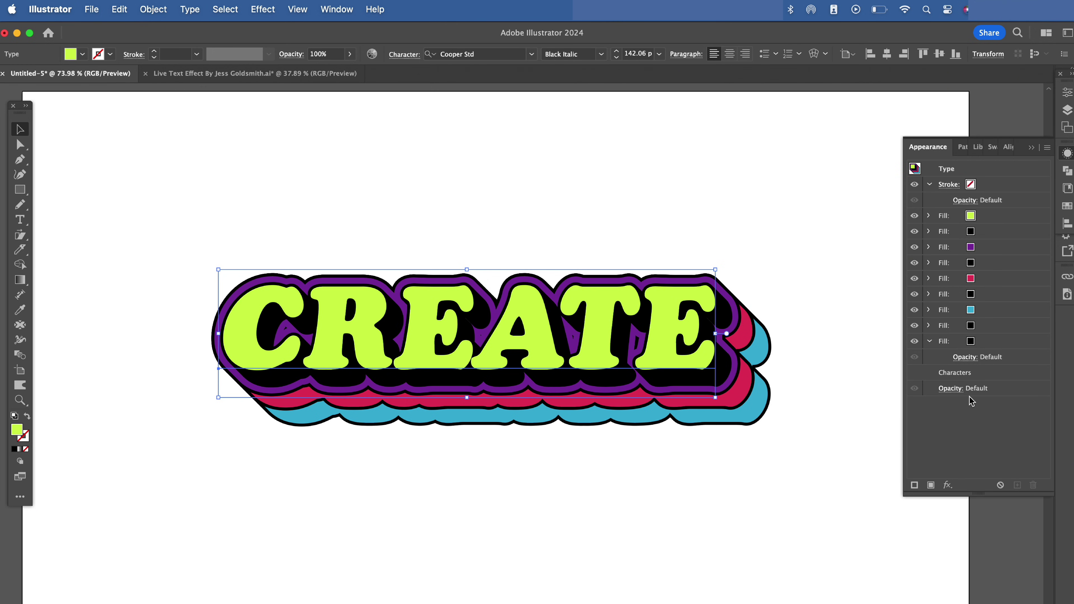
{"action": "left_click", "coordinate": [970, 341]}
{"action": "left_click", "coordinate": [970, 342]}
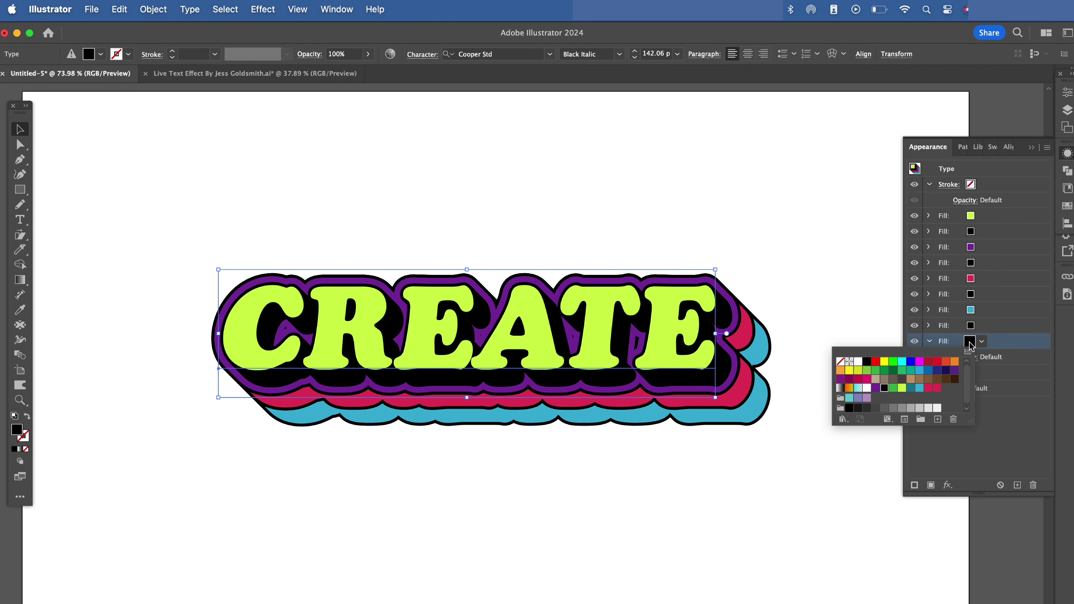
{"action": "left_click", "coordinate": [1007, 345]}
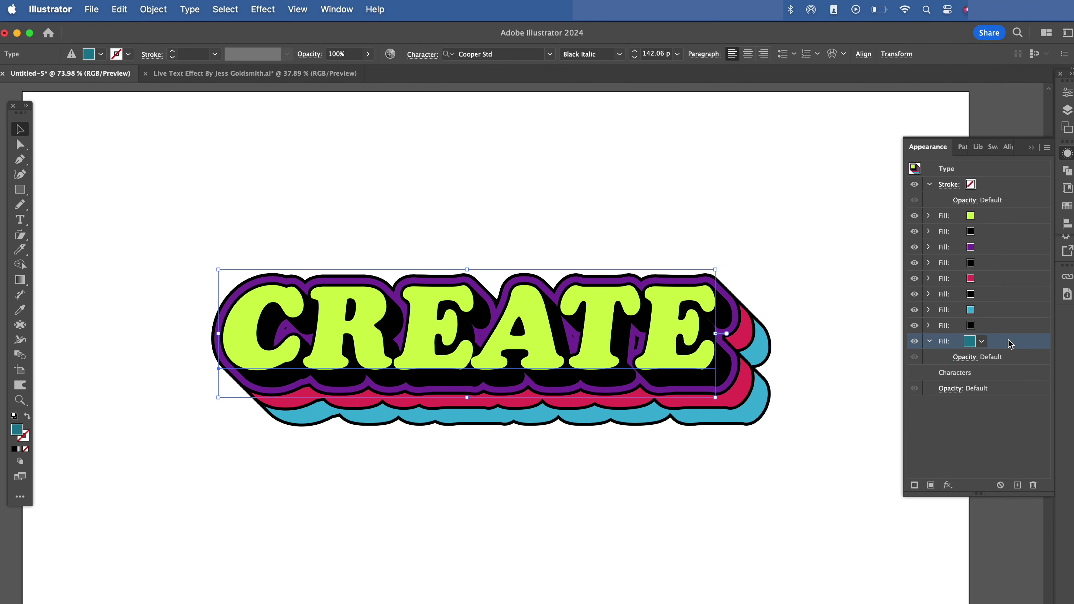
- Add an Offset Path effect with a 0.3 in offset to the dark teal fill
{"action": "left_click", "coordinate": [948, 486]}
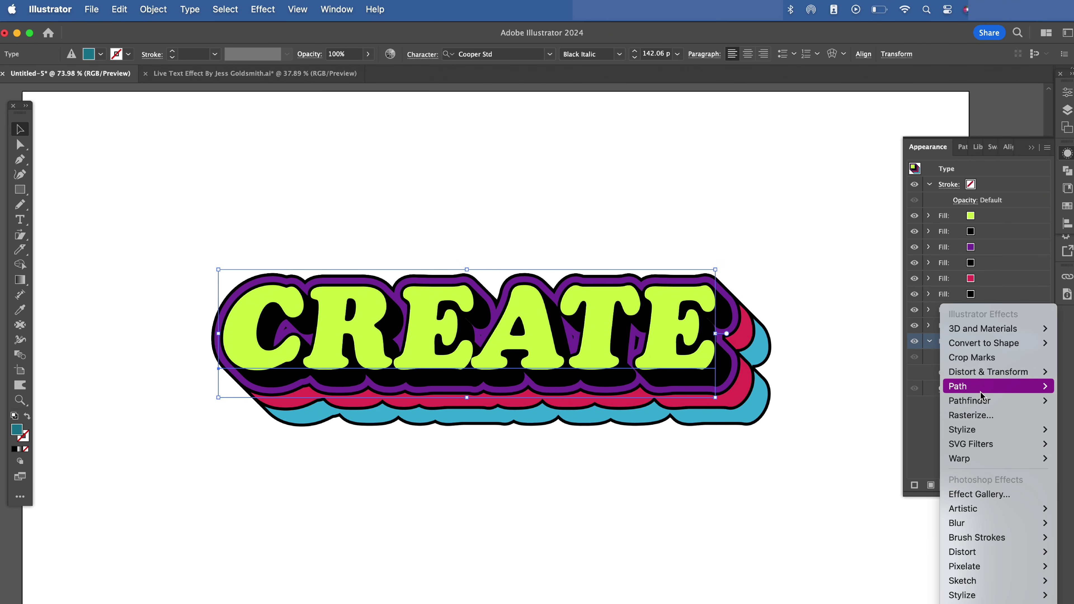
{"action": "left_click", "coordinate": [928, 391]}
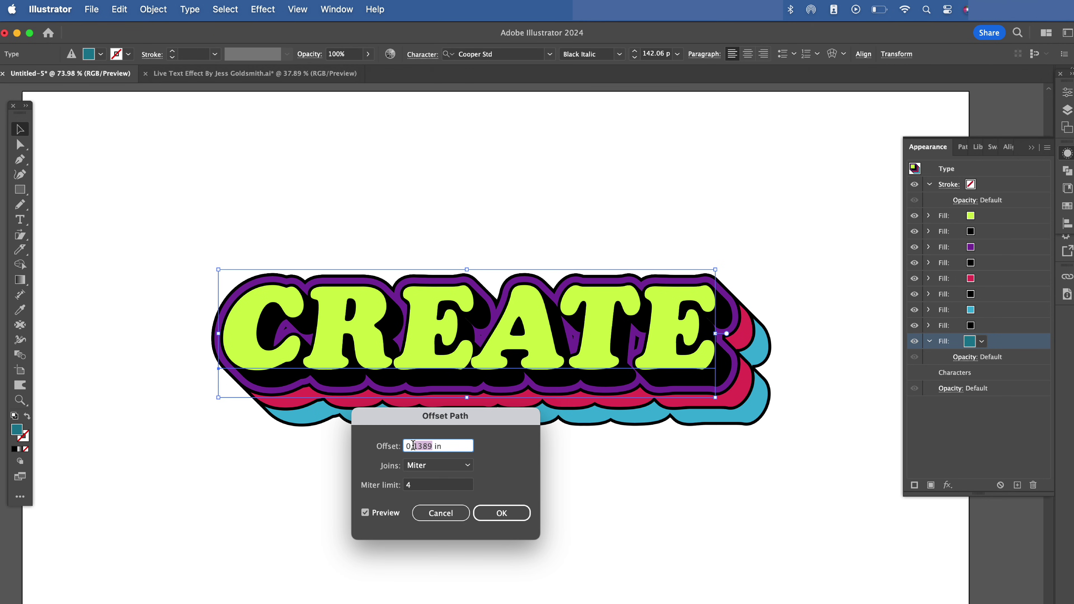
{"action": "key", "text": "Return"}
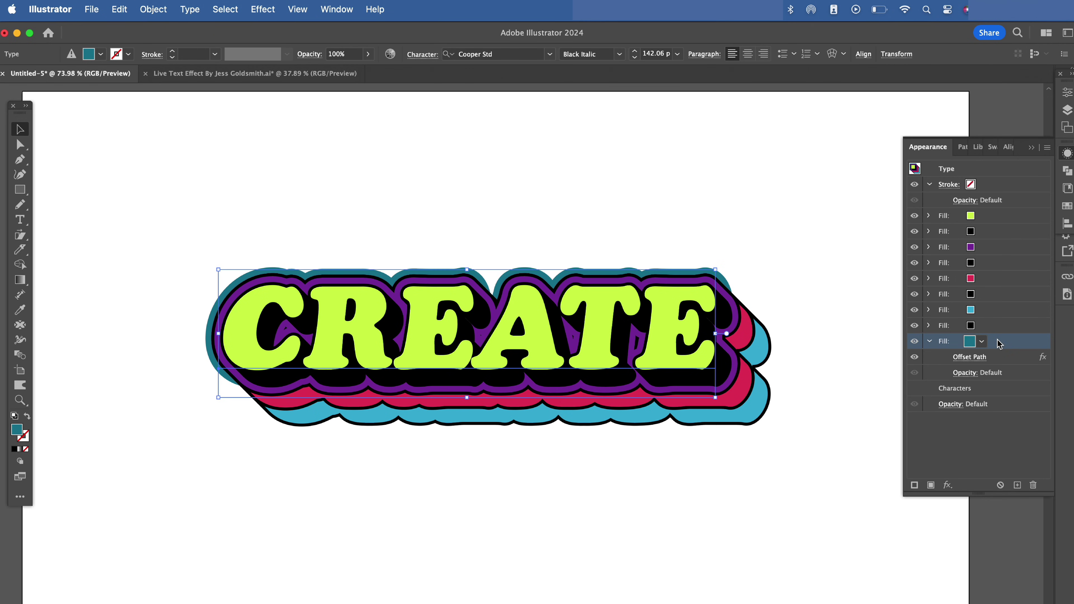
- Add a Transform effect to the dark teal fill, moving 0.023 in horizontally and vertically with 32 copies
{"action": "left_click", "coordinate": [947, 485]}
{"action": "mouse_move", "coordinate": [986, 373]}
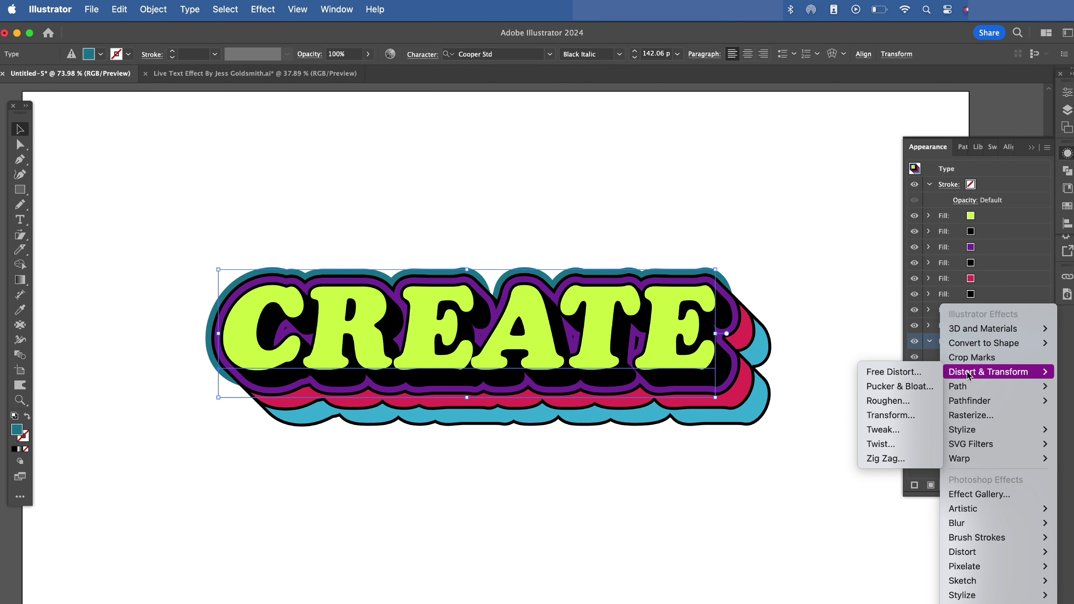
{"action": "left_click", "coordinate": [912, 415]}
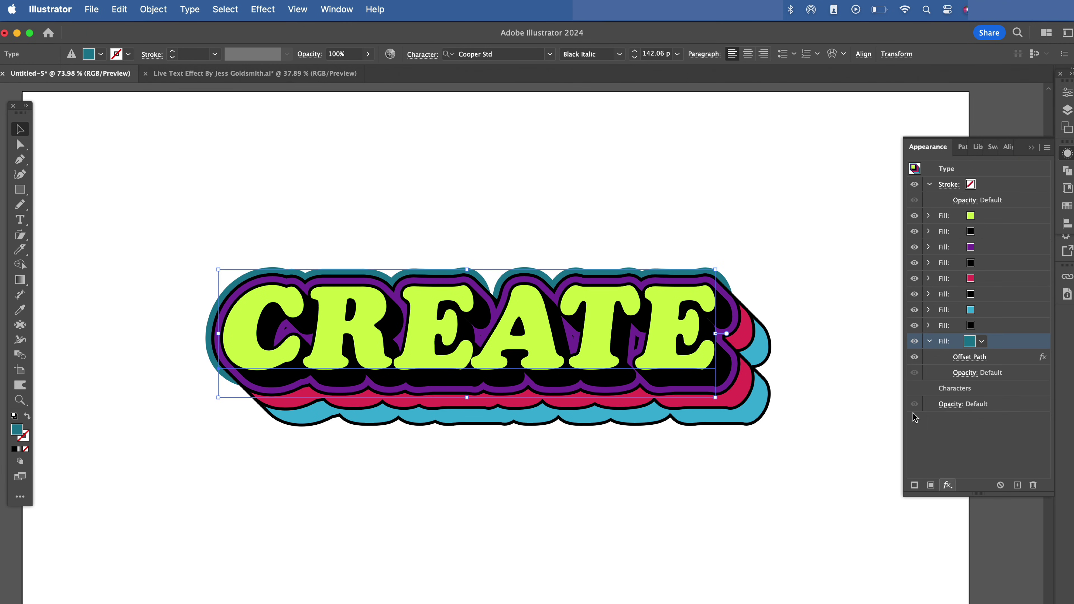
{"action": "left_click", "coordinate": [834, 247]}
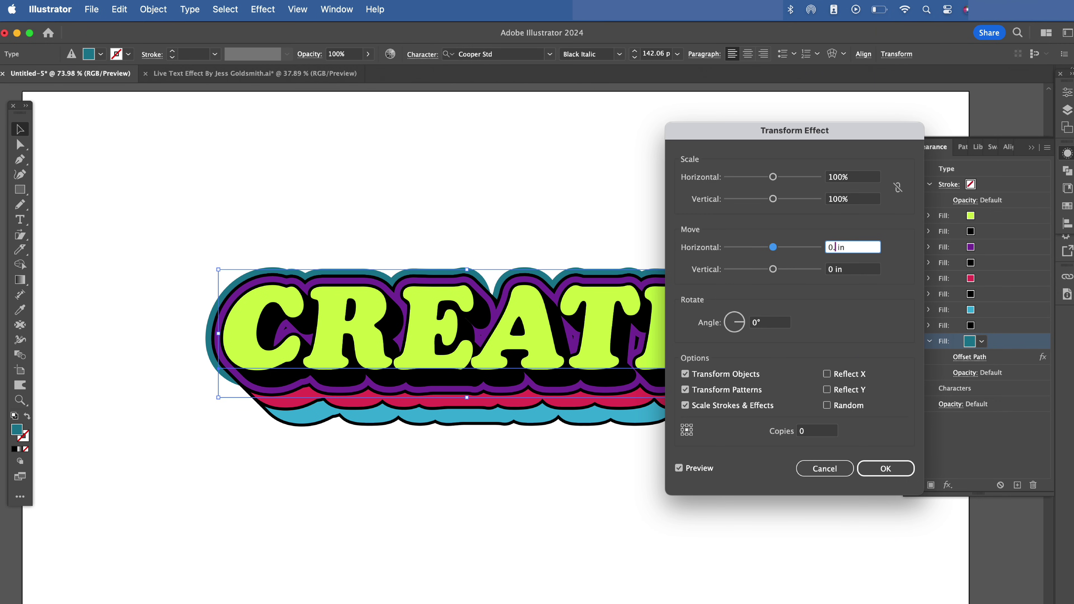
{"action": "left_click_drag", "start_coordinate": [832, 268], "coordinate": [826, 269]}
{"action": "type", "text": "0.023"}
{"action": "left_click_drag", "start_coordinate": [819, 432], "coordinate": [790, 432]}
{"action": "left_click", "coordinate": [884, 468]}
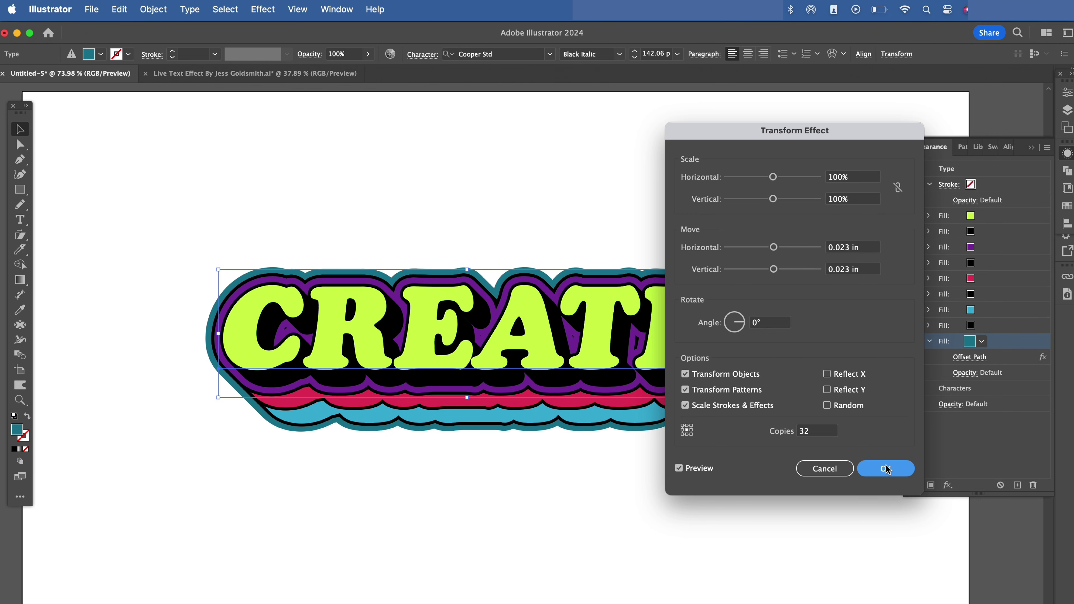
- Duplicate the dark teal fill with its effects and colour the lower copy black
{"action": "left_click", "coordinate": [1016, 485]}
{"action": "left_click", "coordinate": [971, 358]}
{"action": "left_click", "coordinate": [971, 357]}
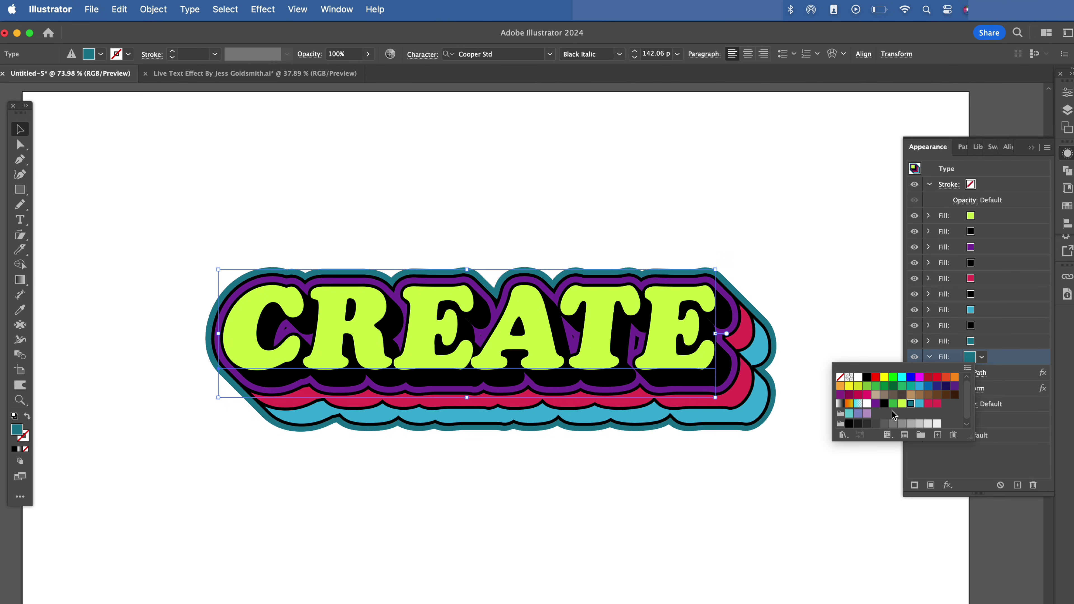
{"action": "left_click", "coordinate": [1005, 359]}
- Increase the Offset Path value of the lowest black fill so it outlines the dark teal fill
{"action": "left_click", "coordinate": [969, 372]}
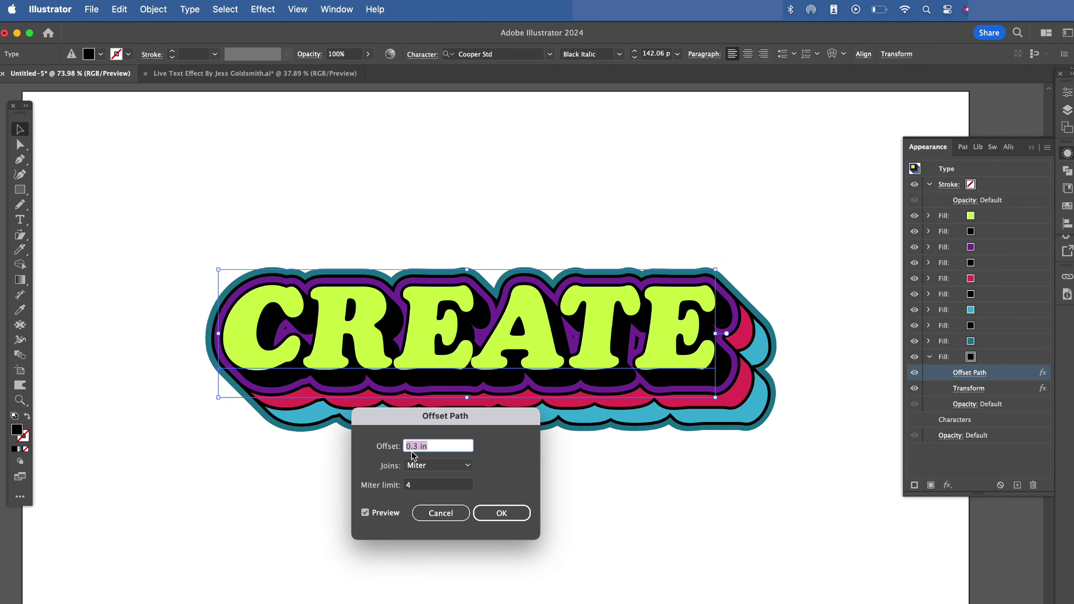
{"action": "type", "text": "2"}
{"action": "left_click", "coordinate": [501, 512]}
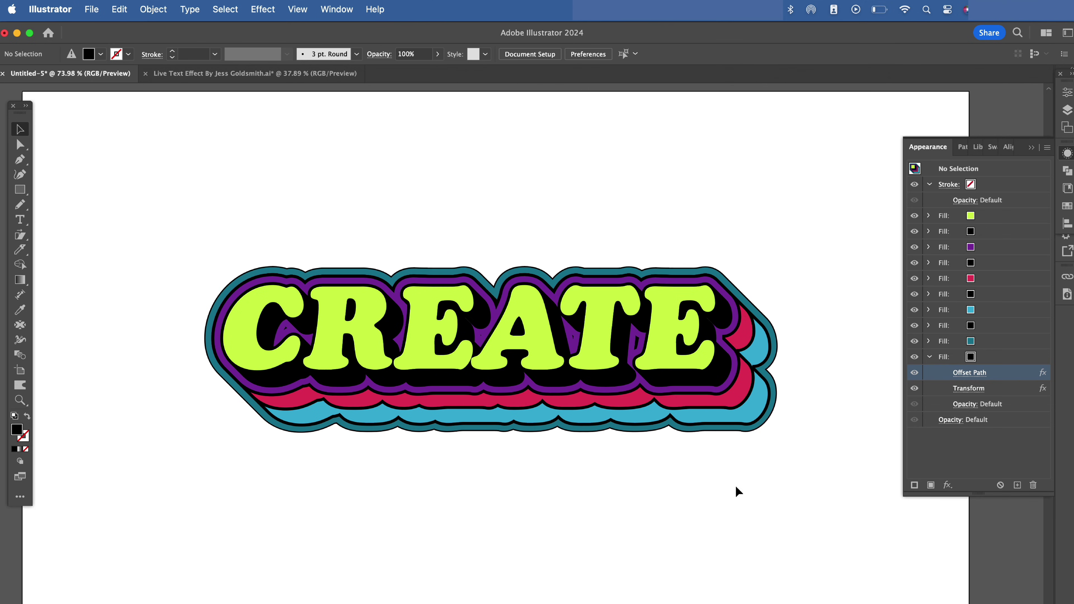
- Add a Drop Shadow effect to the lowest black fill with Multiply mode, 40% opacity, 0.125 in offsets and 0.1 in blur
{"action": "left_click", "coordinate": [947, 357]}
{"action": "left_click", "coordinate": [947, 485]}
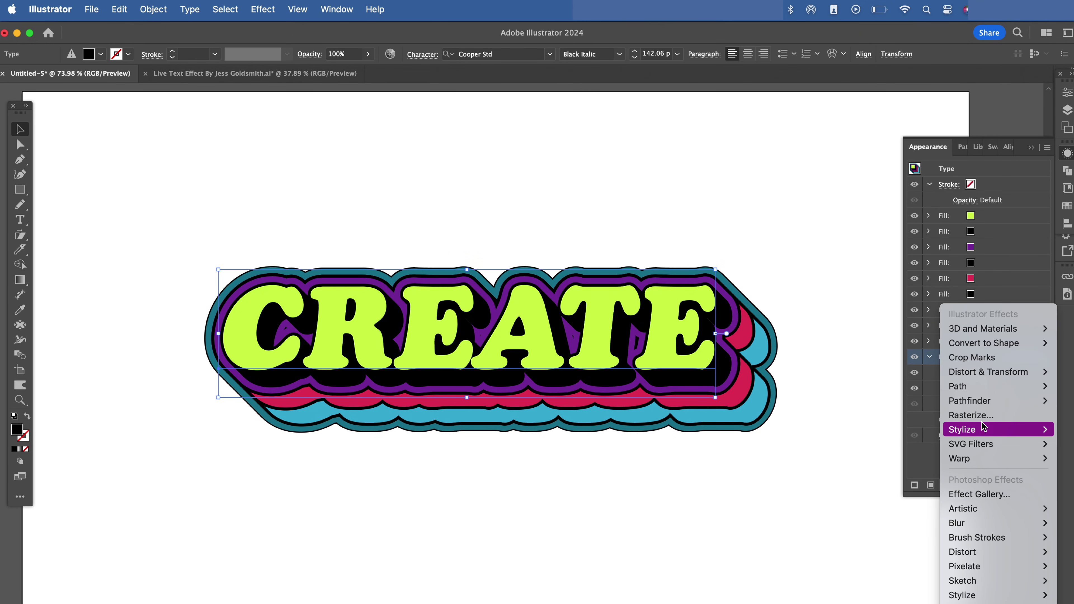
{"action": "mouse_move", "coordinate": [1011, 429]}
{"action": "left_click", "coordinate": [924, 433]}
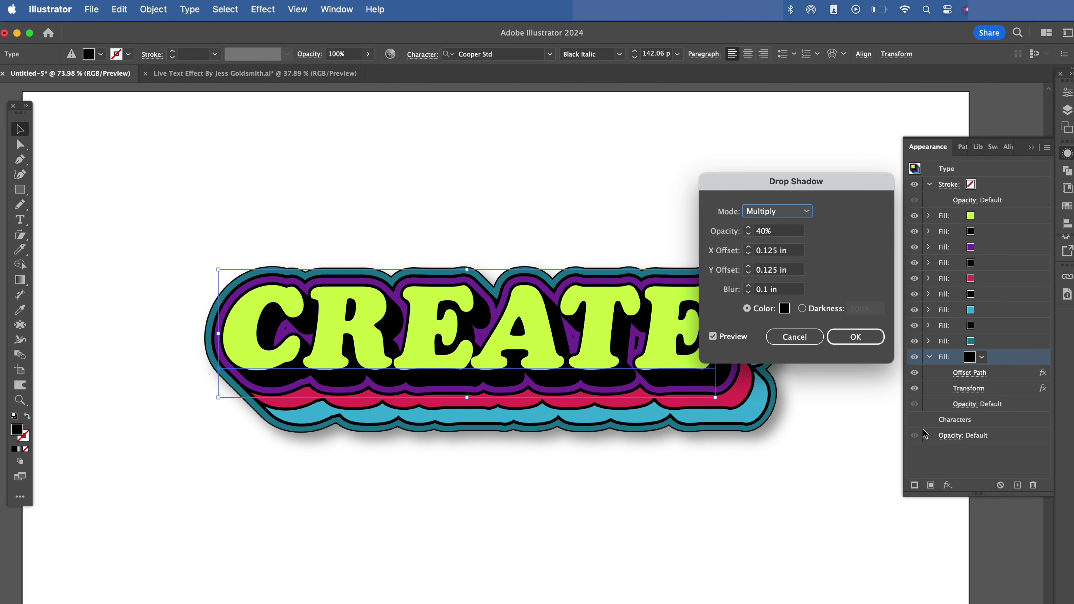
{"action": "left_click", "coordinate": [868, 338]}
{"action": "left_click", "coordinate": [847, 387]}
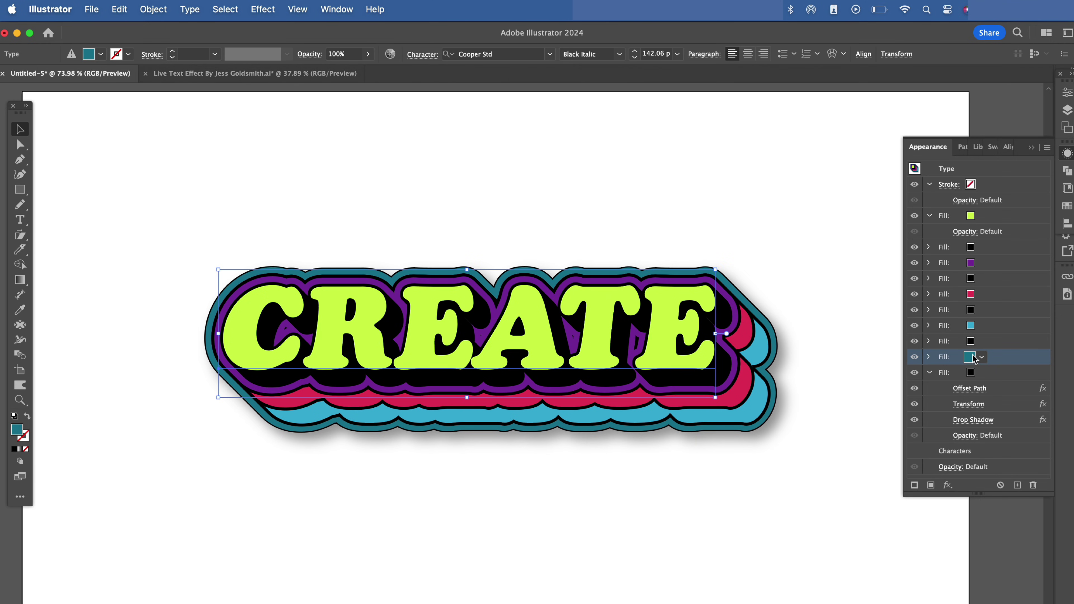
- Recolour the text's dark teal fill white
{"action": "double_click", "coordinate": [971, 355]}
{"action": "left_click", "coordinate": [971, 355]}
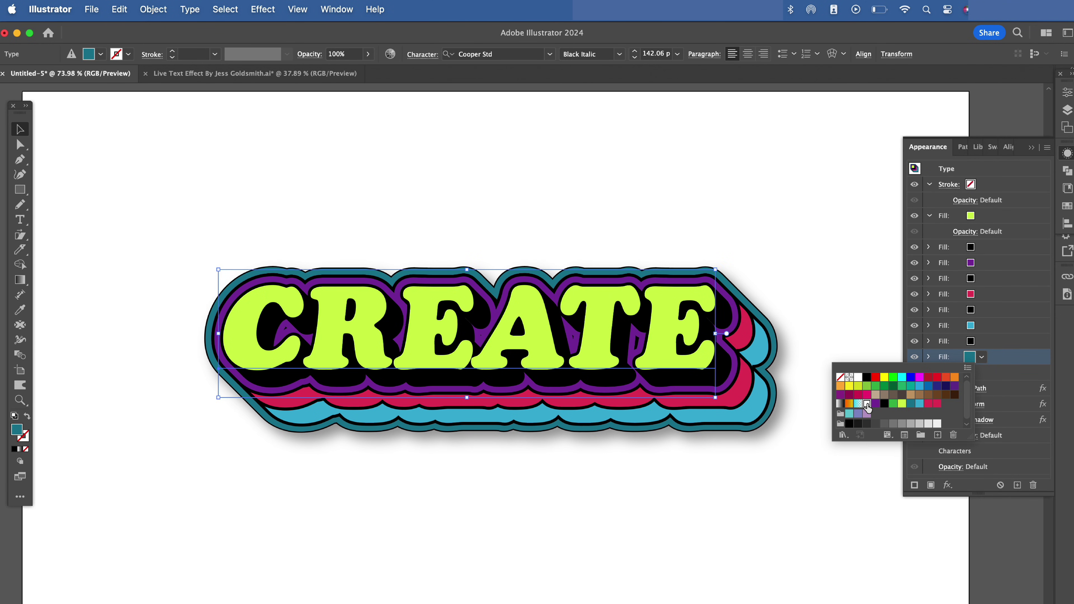
{"action": "left_click", "coordinate": [866, 404]}
{"action": "left_click", "coordinate": [801, 341]}
{"action": "left_click", "coordinate": [832, 317]}
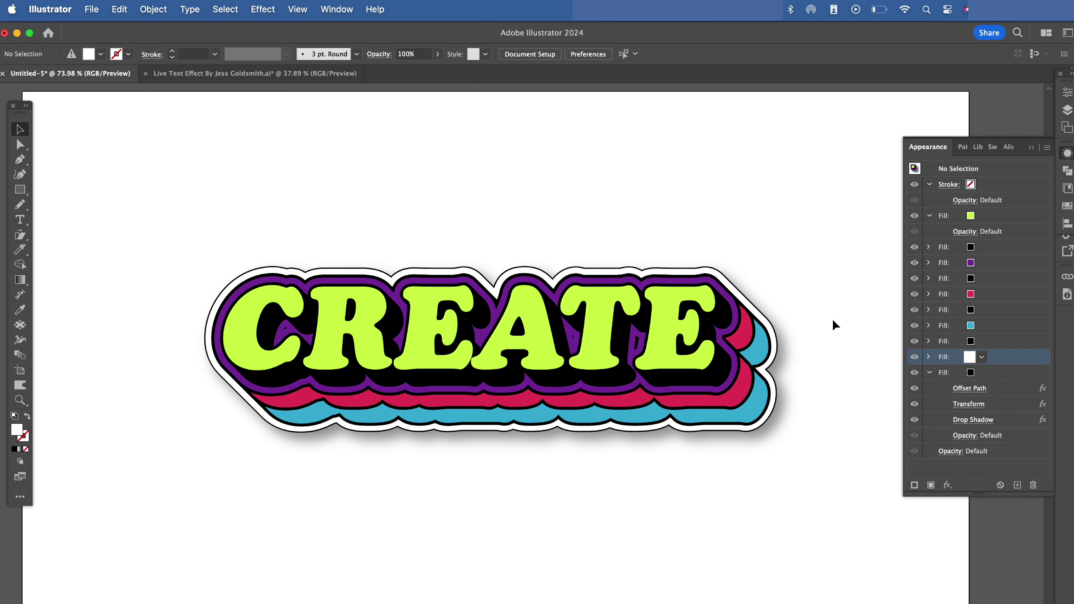
- Replace the word CREATE with "Change!!" to test that the styled text stays editable
{"action": "double_click", "coordinate": [548, 343]}
{"action": "key", "text": "super+a"}
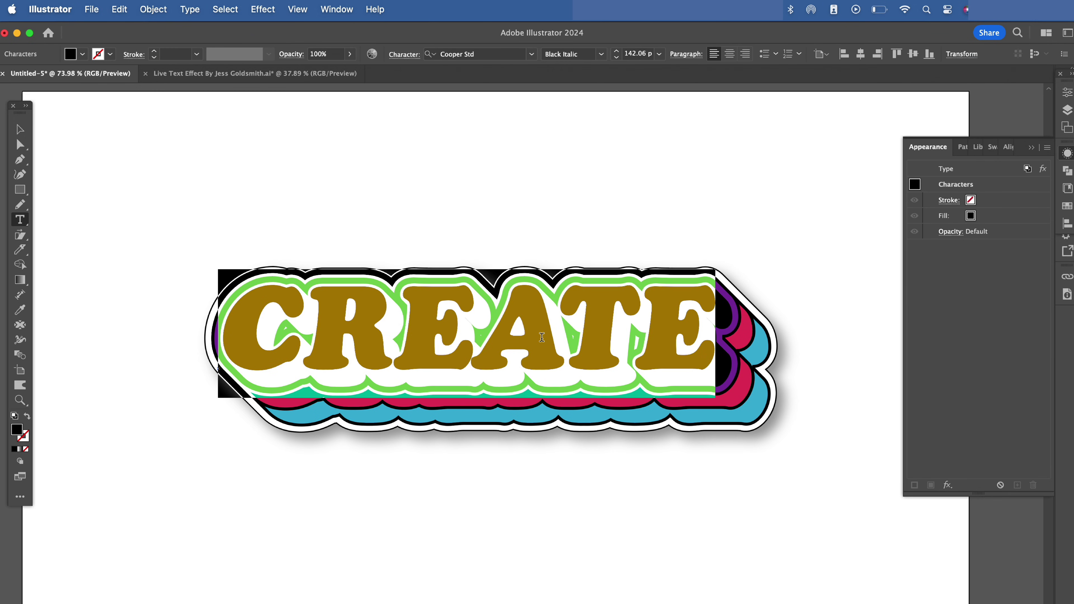
{"action": "type", "text": "Change!!"}
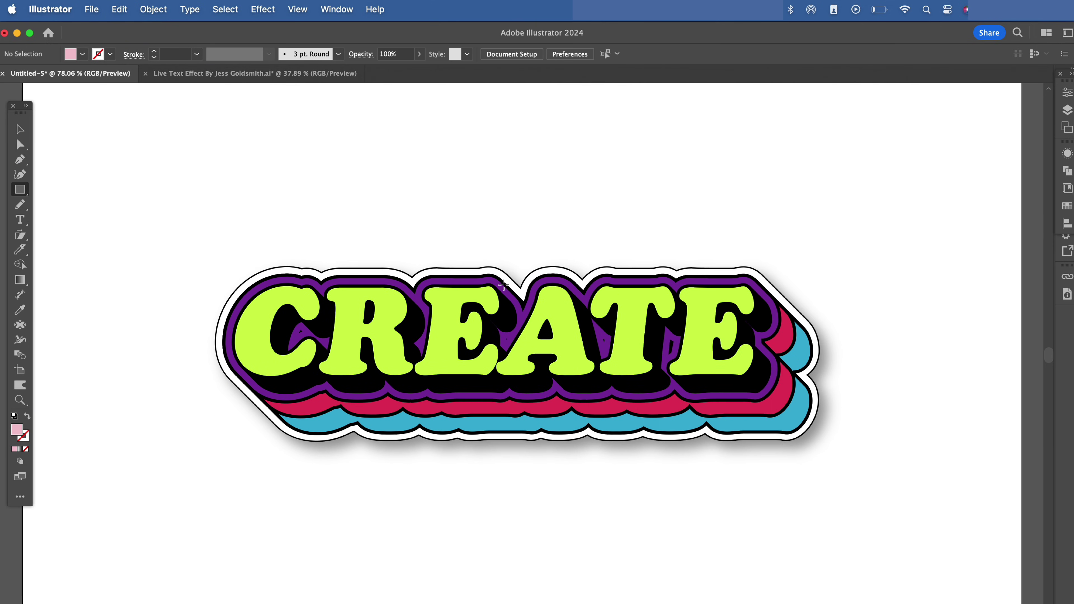
- Draw a pink background rectangle across the artboard, centre it horizontally and vertically, and send it behind the text
{"action": "left_click_drag", "start_coordinate": [44, 89], "coordinate": [1022, 529]}
{"action": "scroll", "coordinate": [872, 486], "scroll_direction": "up", "scroll_amount": 4}
{"action": "key", "text": "v"}
{"action": "left_click", "coordinate": [555, 55]}
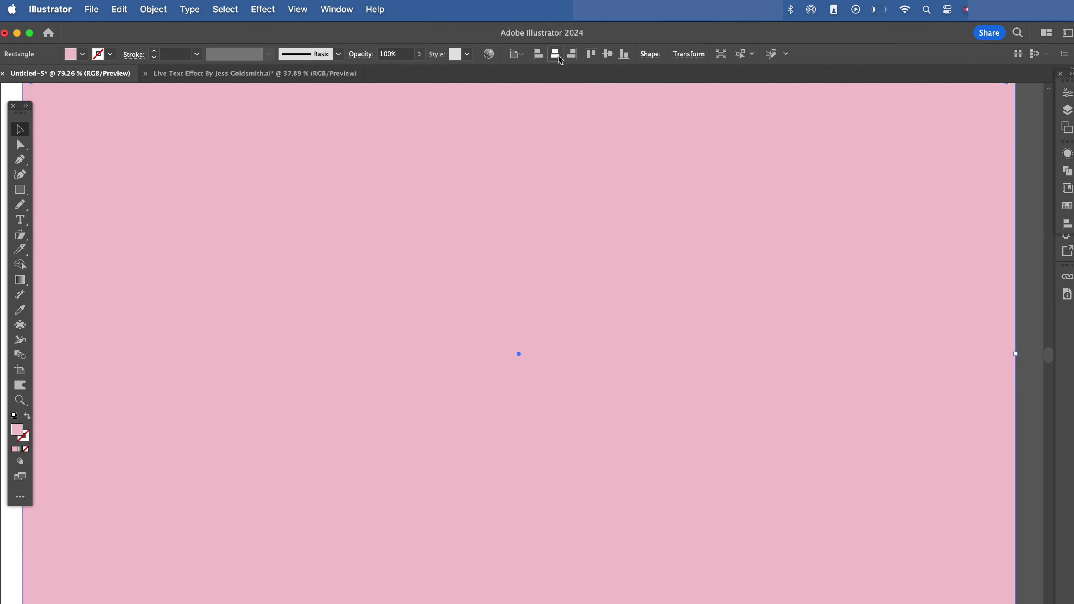
{"action": "left_click", "coordinate": [607, 54]}
{"action": "scroll", "coordinate": [616, 275], "scroll_direction": "down", "scroll_amount": 2}
{"action": "key", "text": "super+shift+bracketleft"}
{"action": "left_click", "coordinate": [59, 307]}
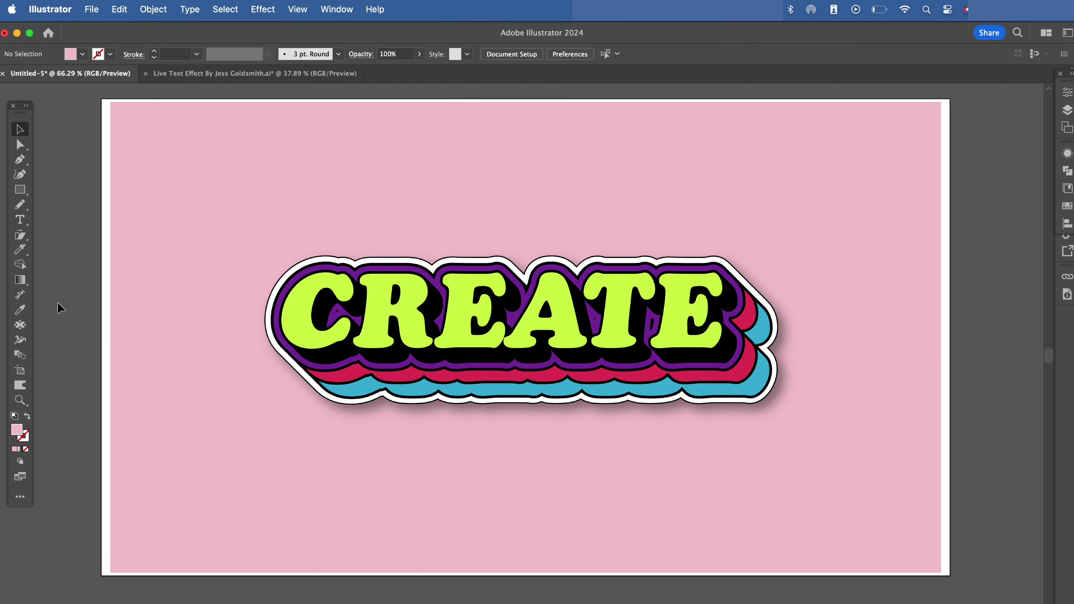
- Set the fill colour to black (000000) and draw a small seven-pointed star in the artboard's upper-left area
{"action": "double_click", "coordinate": [17, 430]}
{"action": "left_click_drag", "start_coordinate": [634, 317], "coordinate": [581, 258]}
{"action": "left_click", "coordinate": [911, 299]}
{"action": "left_click", "coordinate": [20, 191]}
{"action": "double_click", "coordinate": [17, 430]}
{"action": "type", "text": "000000"}
{"action": "key", "text": "Return"}
{"action": "left_click_drag", "start_coordinate": [20, 189], "coordinate": [51, 234]}
{"action": "left_click_drag", "start_coordinate": [205, 168], "coordinate": [198, 192]}
- Save the small star as a new pattern swatch and open that pattern for editing
{"action": "left_click", "coordinate": [18, 131]}
{"action": "left_click_drag", "start_coordinate": [206, 143], "coordinate": [200, 149]}
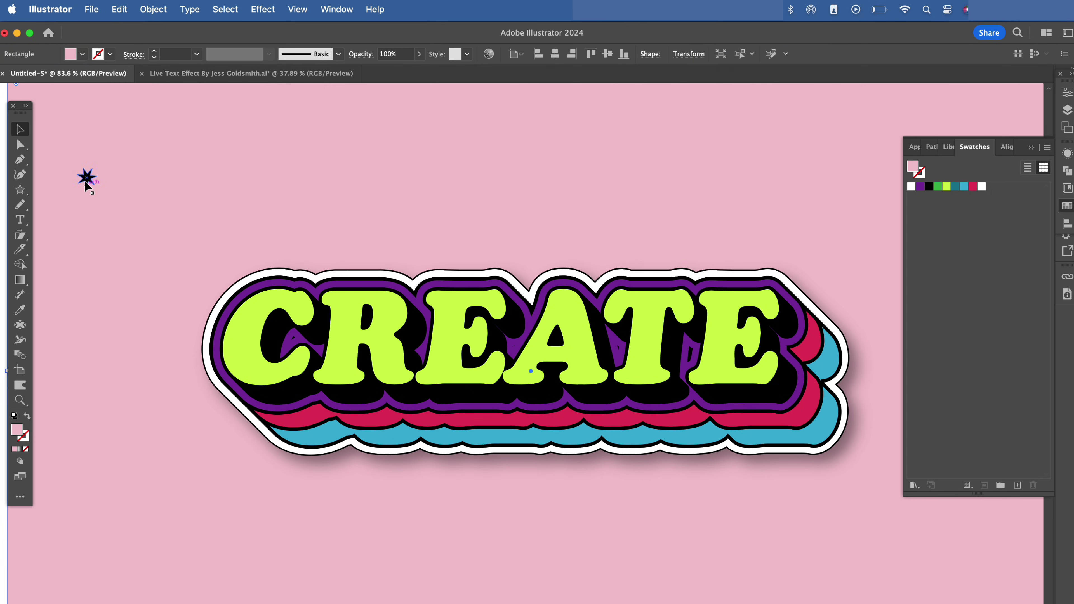
{"action": "left_click_drag", "start_coordinate": [83, 175], "coordinate": [998, 189]}
{"action": "double_click", "coordinate": [990, 187]}
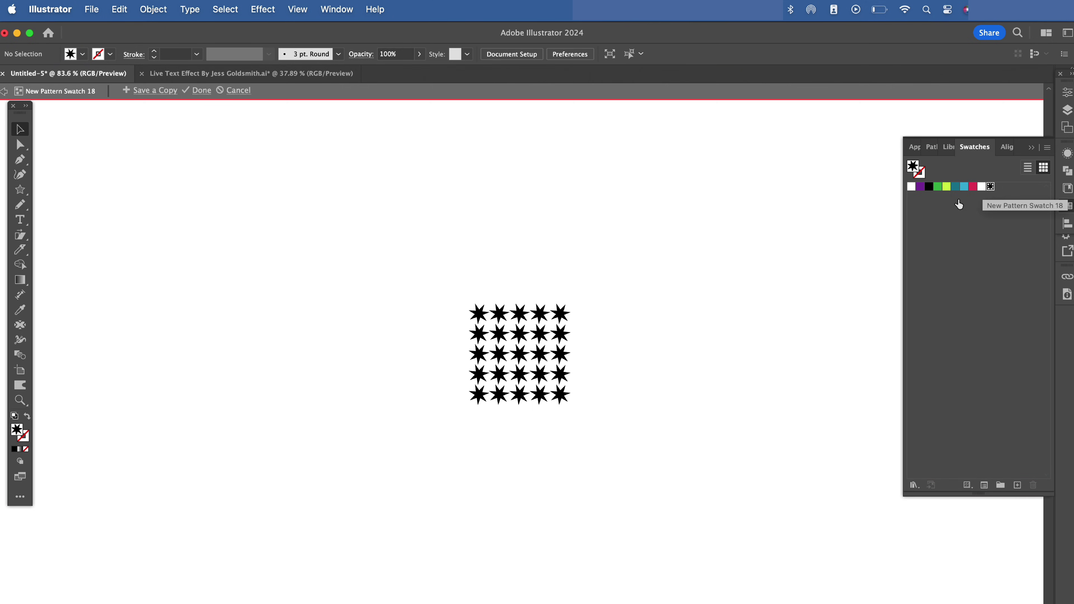
- Adjust the star's size and placement within the pattern tile and finish editing the pattern swatch
{"action": "left_click", "coordinate": [513, 331]}
{"action": "scroll", "coordinate": [513, 331], "scroll_direction": "up", "scroll_amount": 5}
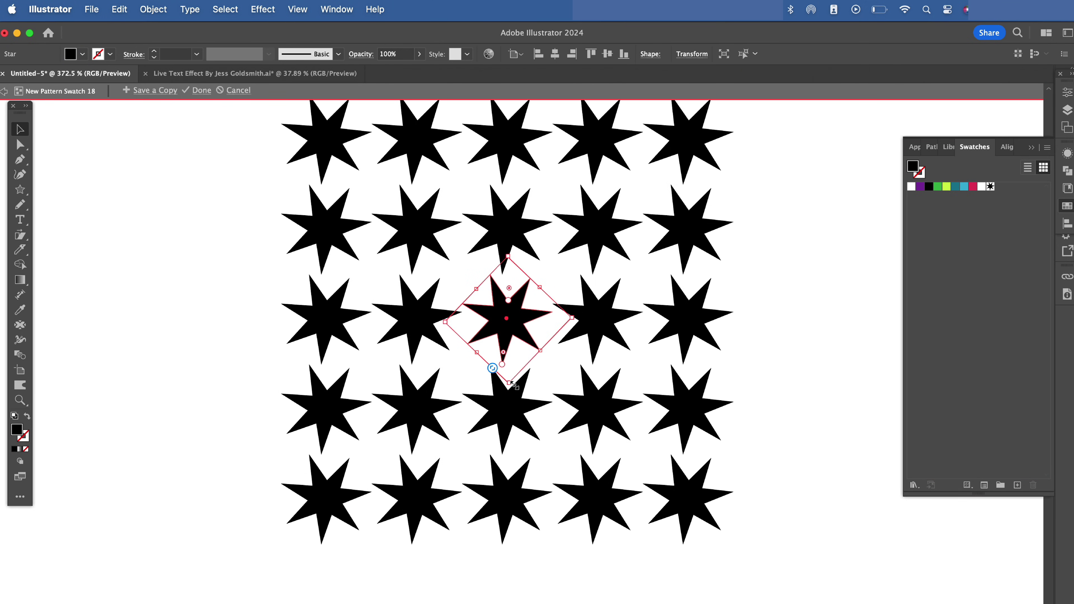
{"action": "left_click_drag", "start_coordinate": [508, 382], "coordinate": [500, 403]}
{"action": "scroll", "coordinate": [520, 330], "scroll_direction": "up", "scroll_amount": 5}
{"action": "left_click_drag", "start_coordinate": [486, 408], "coordinate": [442, 367]}
{"action": "left_click_drag", "start_coordinate": [506, 245], "coordinate": [505, 268]}
{"action": "left_click_drag", "start_coordinate": [510, 337], "coordinate": [520, 348]}
{"action": "scroll", "coordinate": [523, 351], "scroll_direction": "down", "scroll_amount": 5}
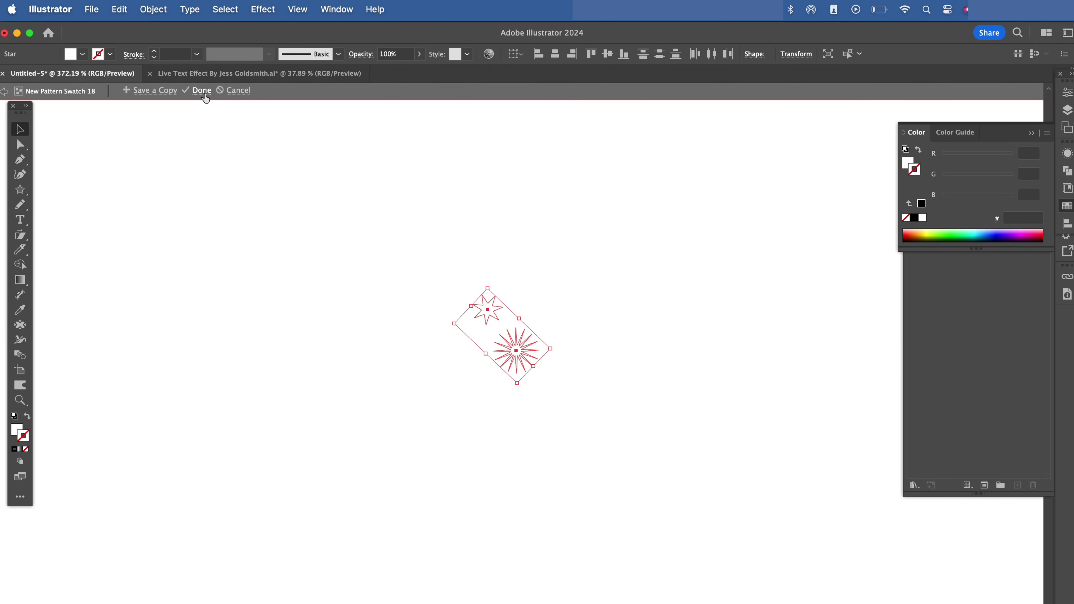
{"action": "left_click", "coordinate": [202, 90]}
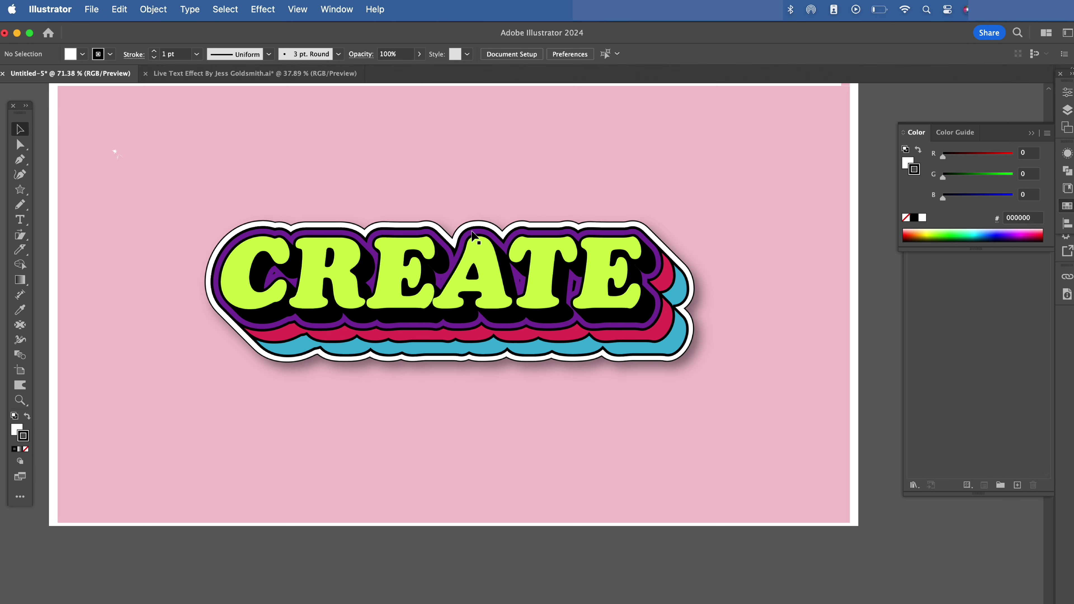
- Add a new fill on top of the CREATE text's other fills and apply the white star pattern to it
{"action": "left_click", "coordinate": [472, 300]}
{"action": "scroll", "coordinate": [472, 303], "scroll_direction": "up", "scroll_amount": 2}
{"action": "scroll", "coordinate": [473, 303], "scroll_direction": "up", "scroll_amount": 5}
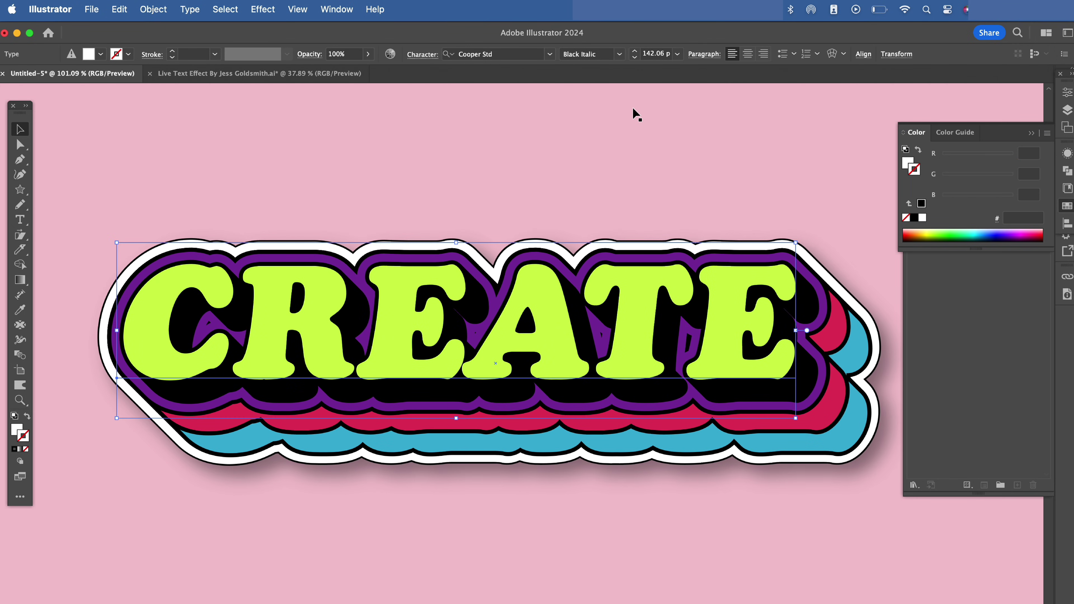
{"action": "left_click", "coordinate": [1067, 154]}
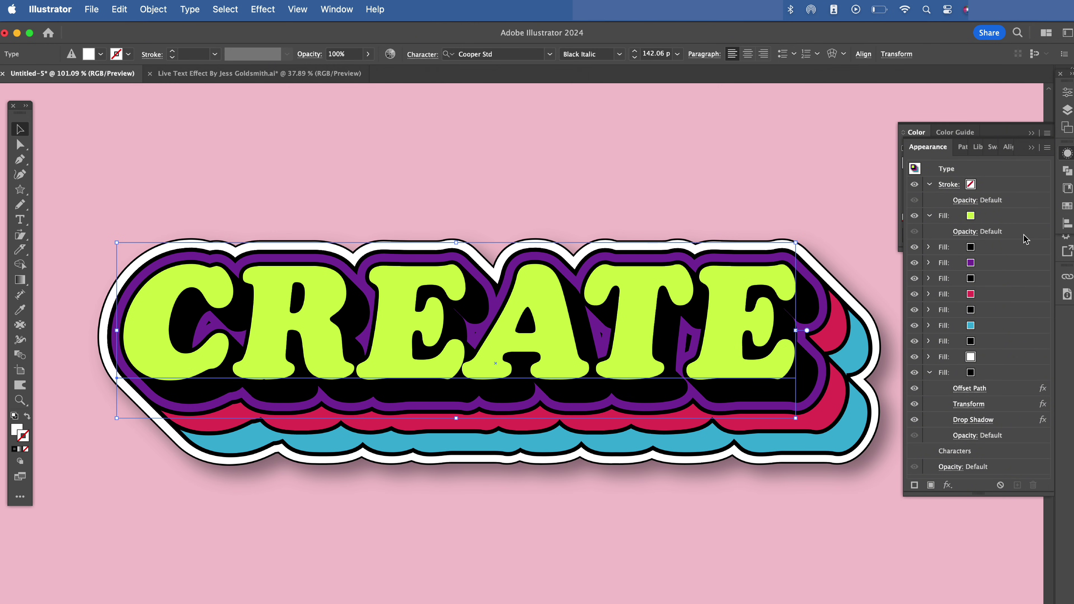
{"action": "left_click", "coordinate": [930, 485]}
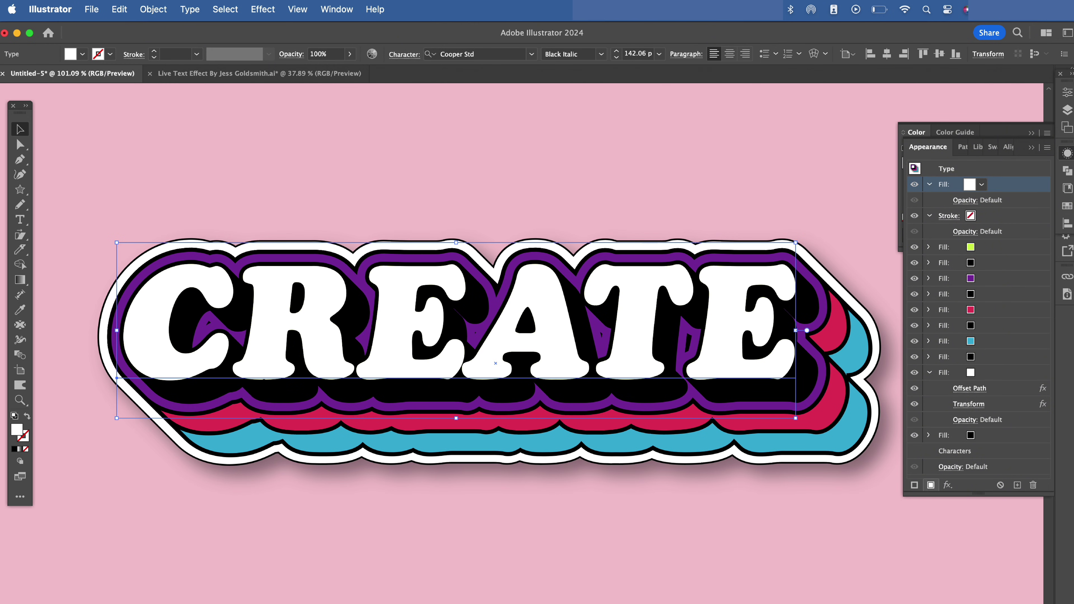
{"action": "left_click", "coordinate": [969, 186]}
{"action": "left_click", "coordinate": [946, 235]}
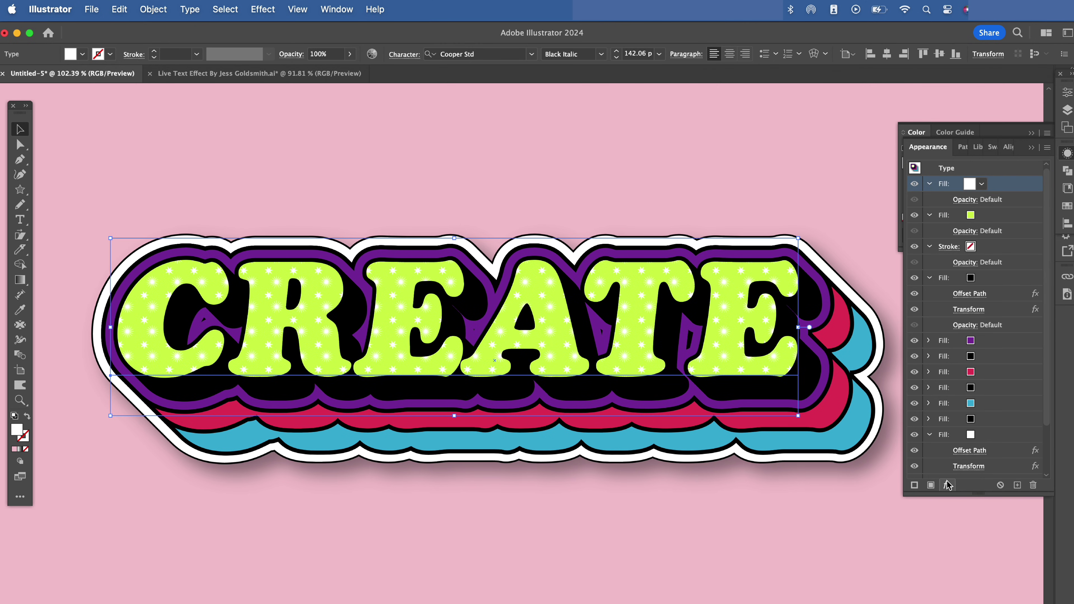
- Add an Offset Path effect with a -0.04 in offset to the star pattern fill
{"action": "left_click", "coordinate": [947, 485]}
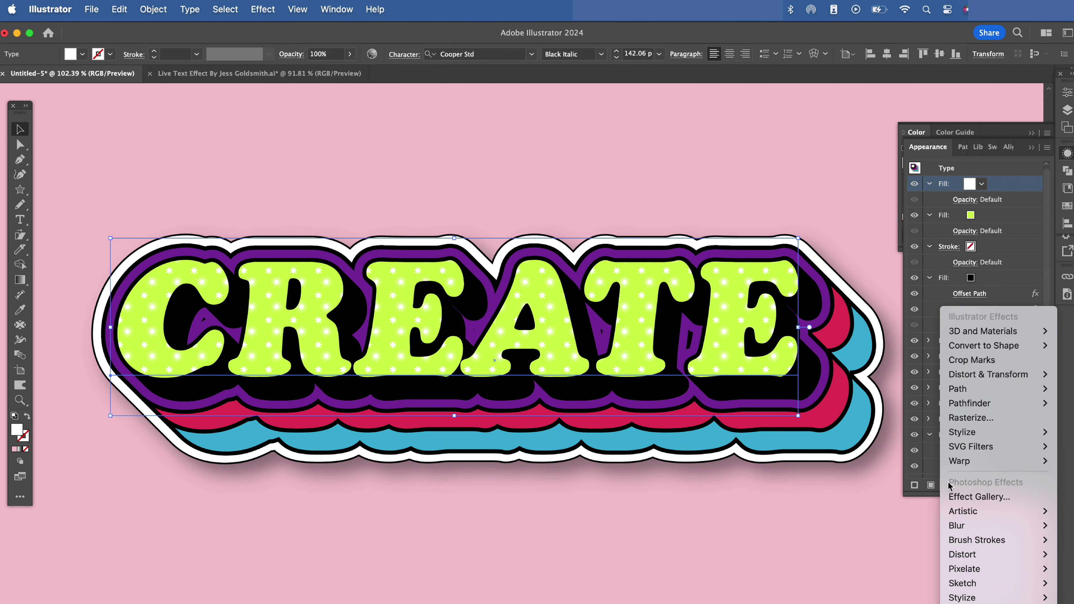
{"action": "left_click", "coordinate": [929, 388]}
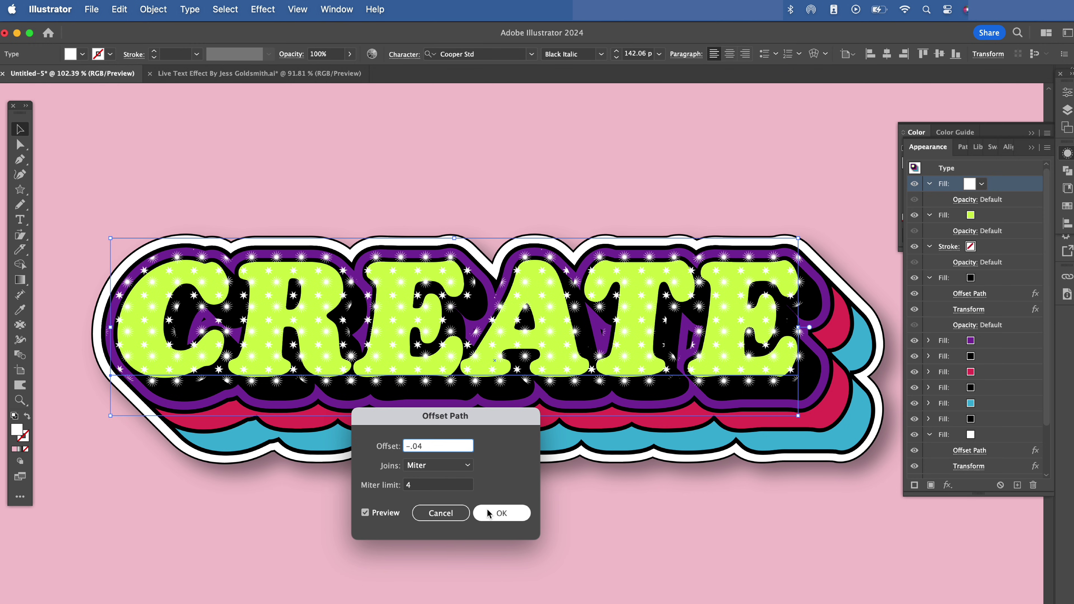
{"action": "left_click", "coordinate": [498, 511]}
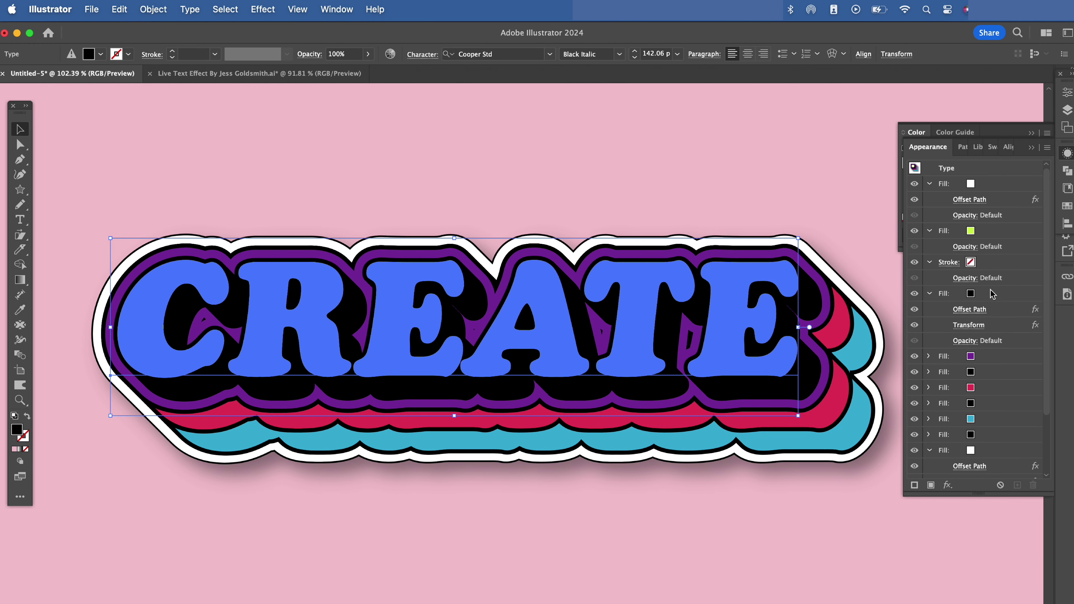
- Add a Transform effect to the star pattern fill, moving it 0.028 in horizontally
{"action": "left_click", "coordinate": [998, 186]}
{"action": "left_click", "coordinate": [948, 486]}
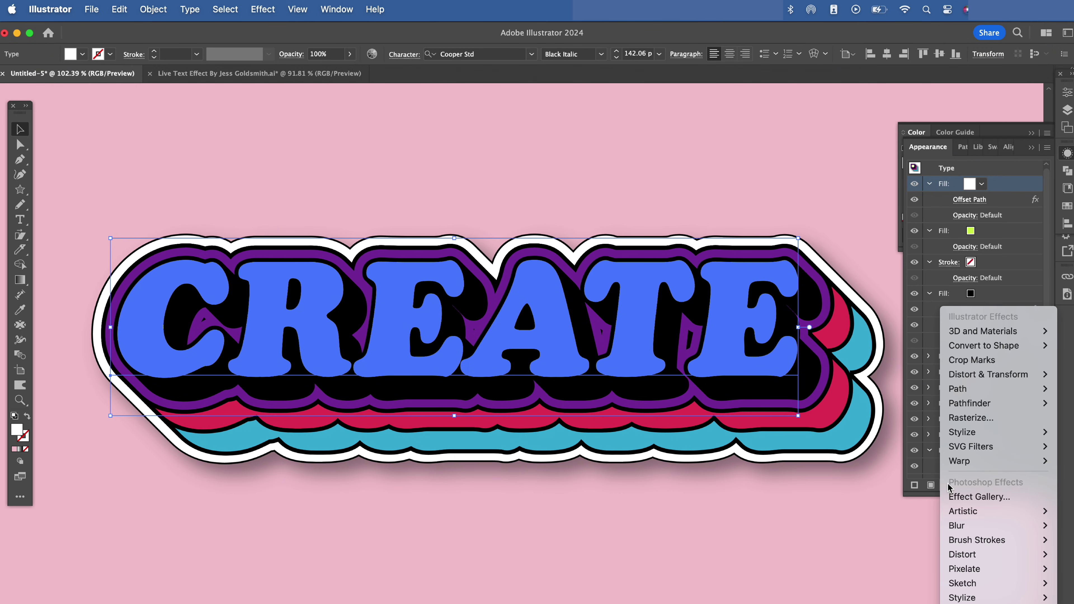
{"action": "mouse_move", "coordinate": [971, 372]}
{"action": "left_click", "coordinate": [923, 423]}
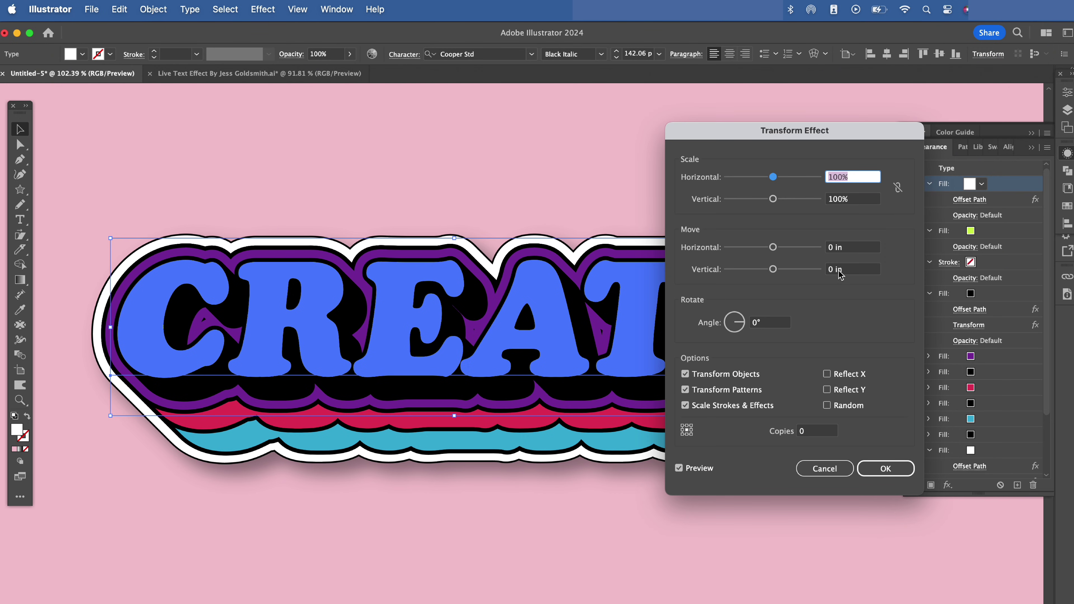
{"action": "left_click", "coordinate": [830, 248]}
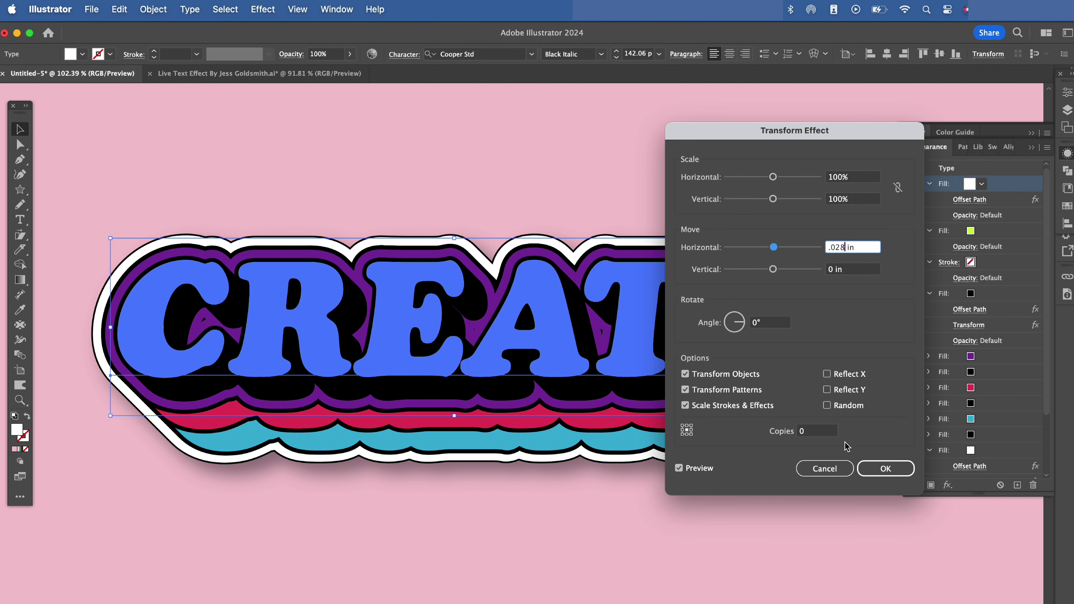
{"action": "type", "text": ".028"}
{"action": "left_click", "coordinate": [885, 468]}
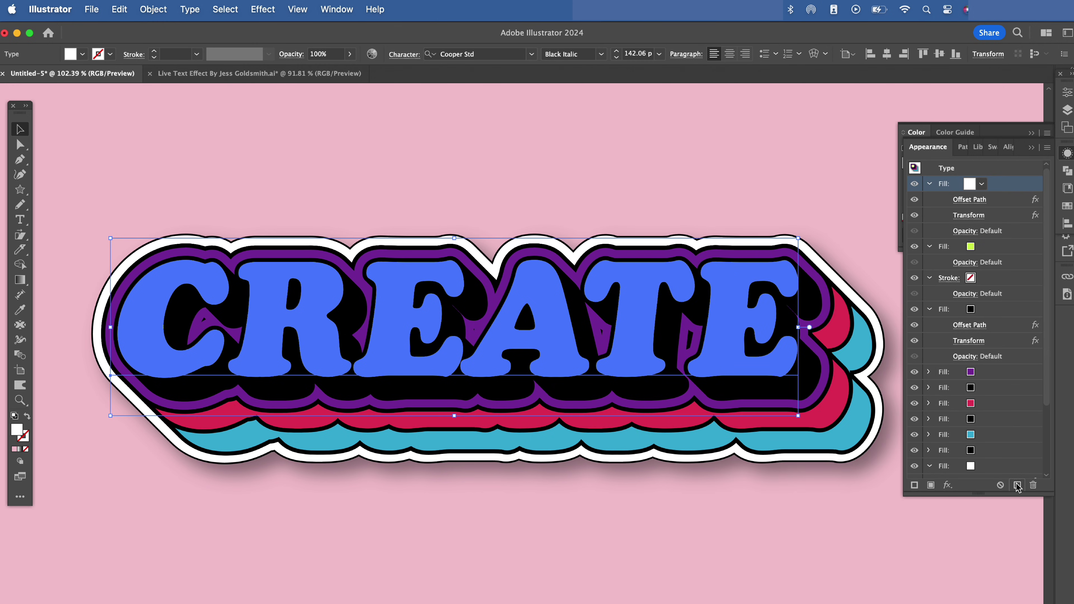
- Duplicate the star pattern fill with its effects and colour the lower copy lime green
{"action": "left_click", "coordinate": [1016, 485]}
{"action": "left_click", "coordinate": [970, 246]}
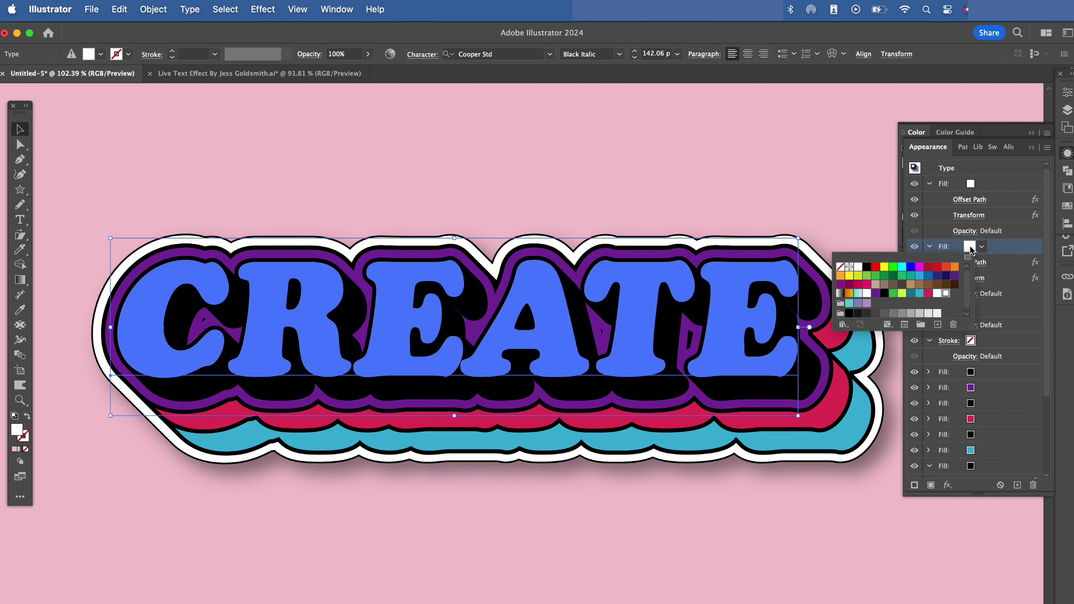
{"action": "left_click", "coordinate": [904, 294]}
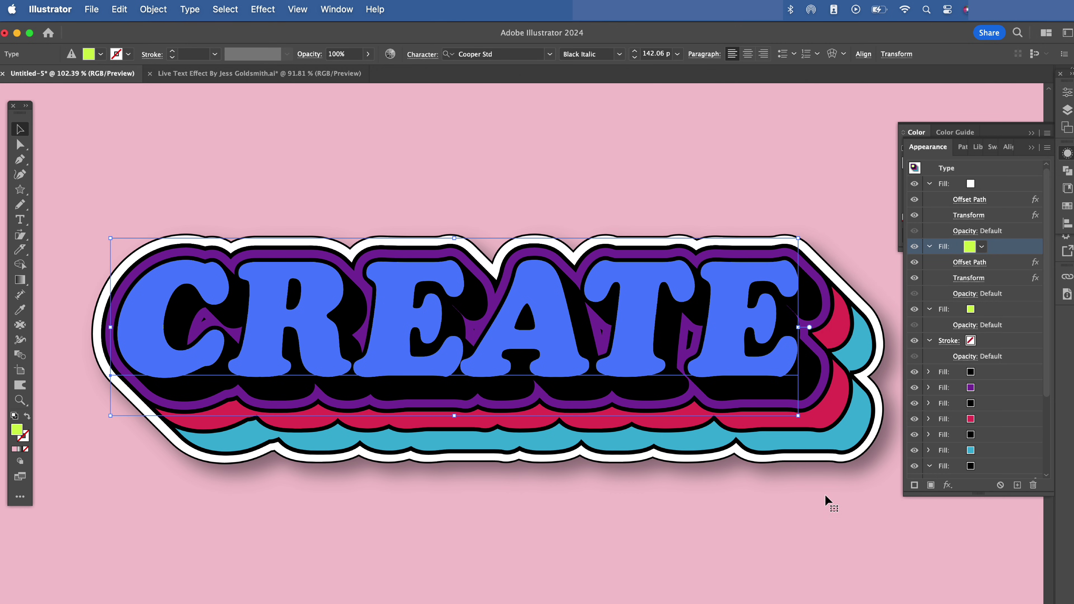
- Recolour the original lime fill beneath the duplicated one a darker green, creating a rim around the letter faces
{"action": "left_click", "coordinate": [824, 510]}
{"action": "left_click", "coordinate": [803, 438]}
{"action": "left_click", "coordinate": [971, 309]}
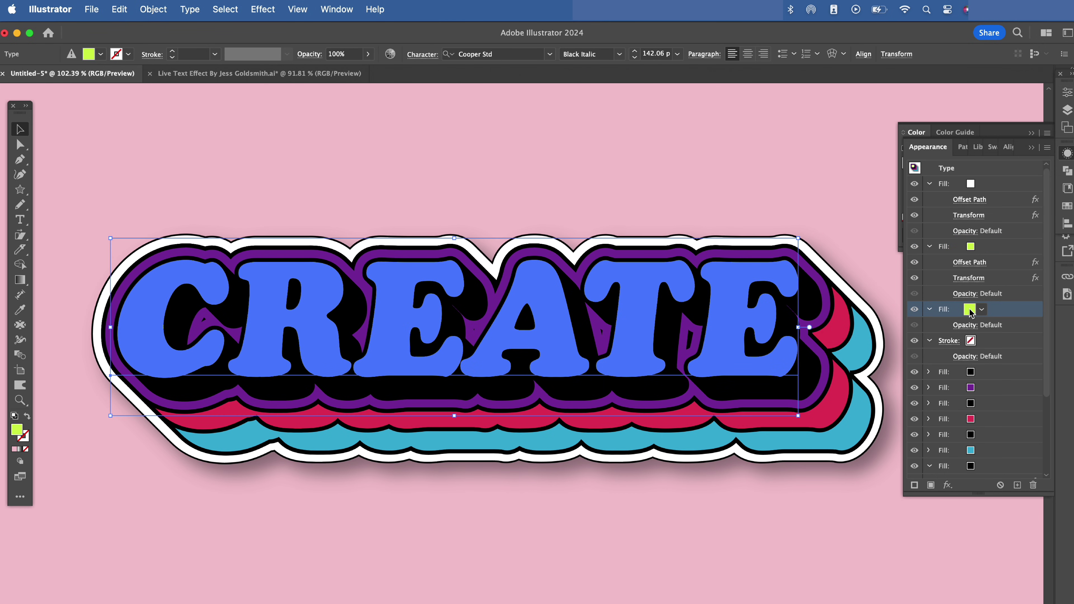
{"action": "left_click", "coordinate": [893, 358]}
{"action": "left_click", "coordinate": [398, 176]}
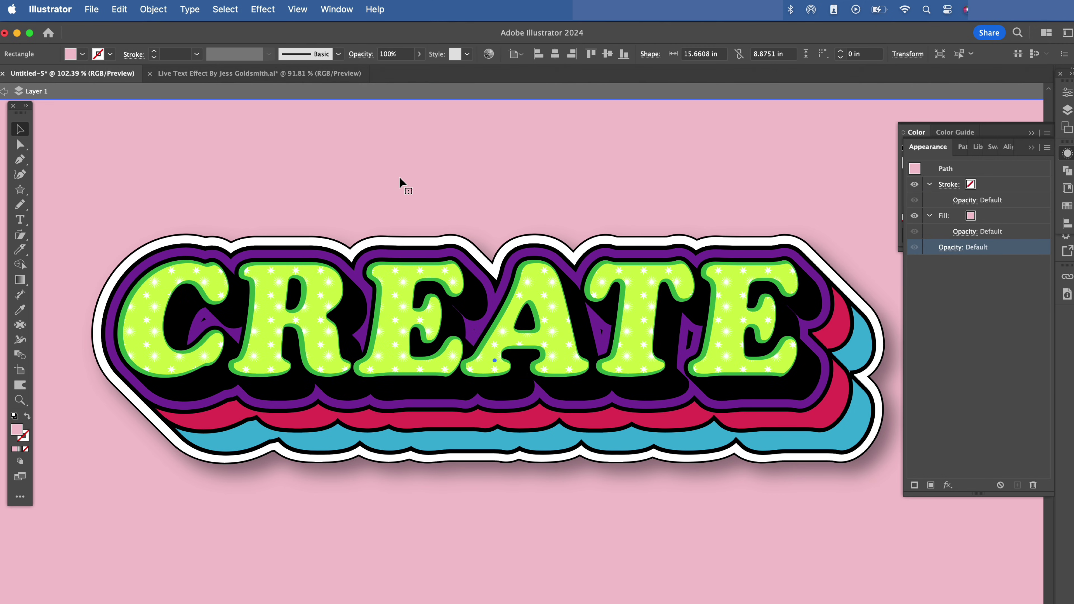
- Recolour the text's blue fill light cyan
{"action": "scroll", "coordinate": [398, 176], "scroll_direction": "up", "scroll_amount": 5}
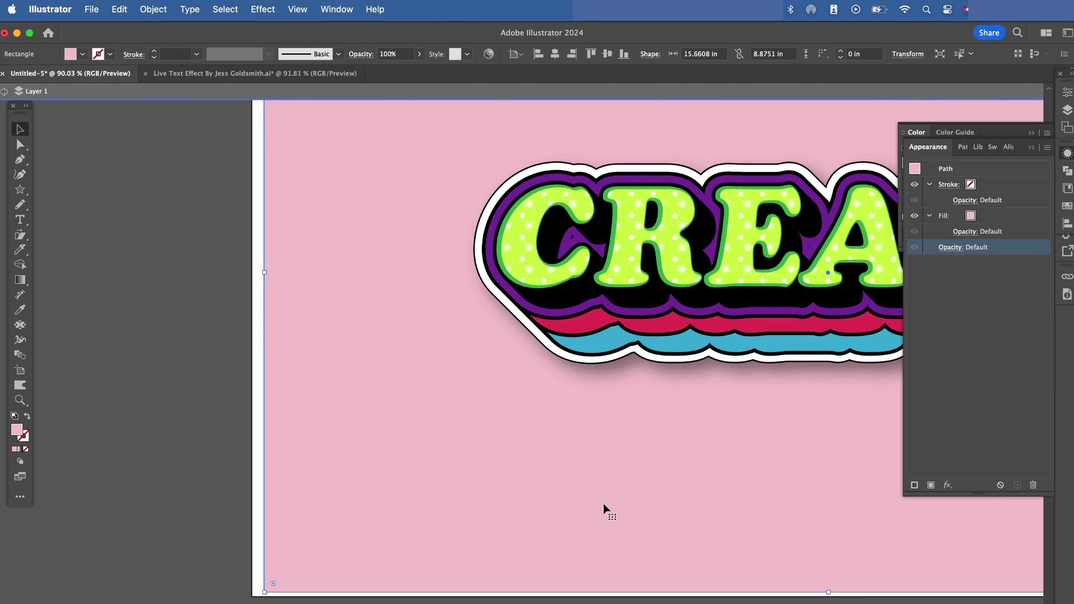
{"action": "scroll", "coordinate": [603, 505], "scroll_direction": "up", "scroll_amount": 3}
{"action": "scroll", "coordinate": [603, 506], "scroll_direction": "left", "scroll_amount": 5}
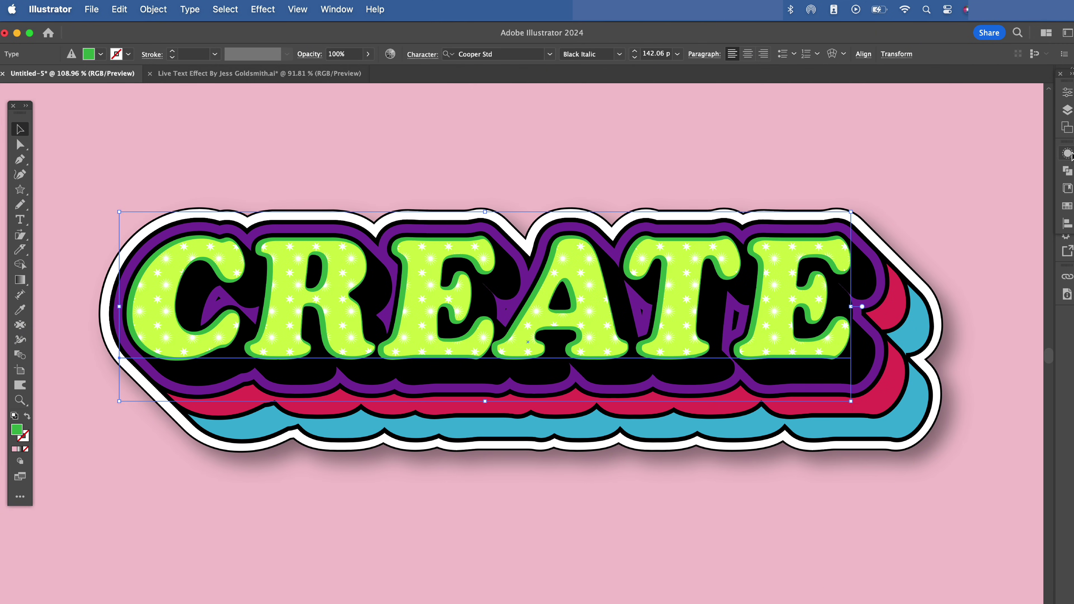
{"action": "left_click", "coordinate": [1069, 155]}
{"action": "scroll", "coordinate": [1003, 376], "scroll_direction": "down", "scroll_amount": 1}
{"action": "left_click", "coordinate": [1003, 372]}
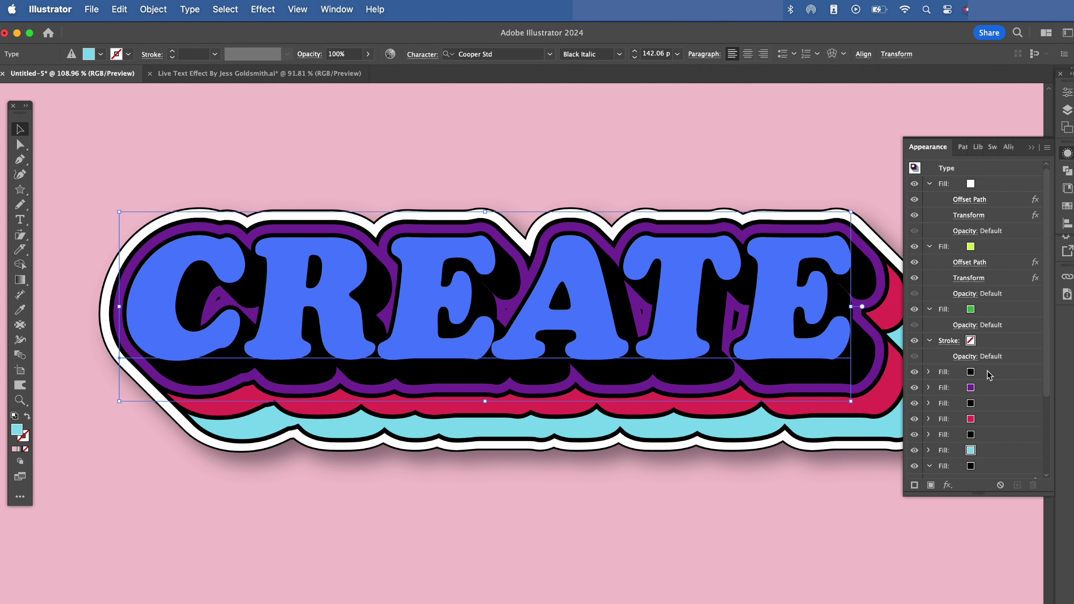
{"action": "left_click", "coordinate": [972, 400]}
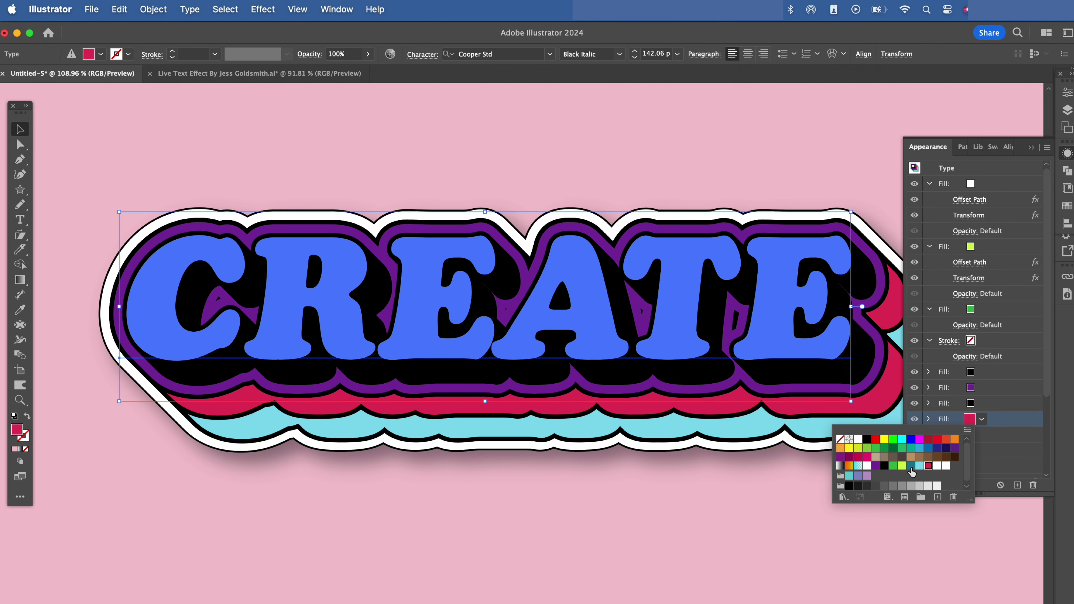
- Recolour the crimson fill orange, the purple fill lime green and the letters' face fills pink
{"action": "left_click", "coordinate": [969, 419]}
{"action": "left_click", "coordinate": [969, 388]}
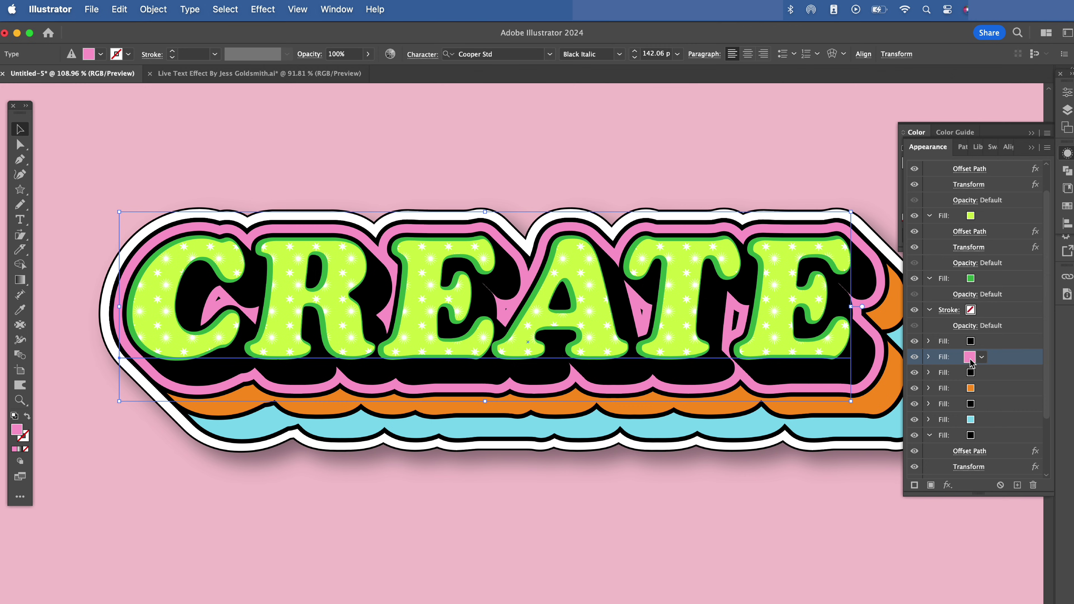
{"action": "left_click", "coordinate": [970, 357]}
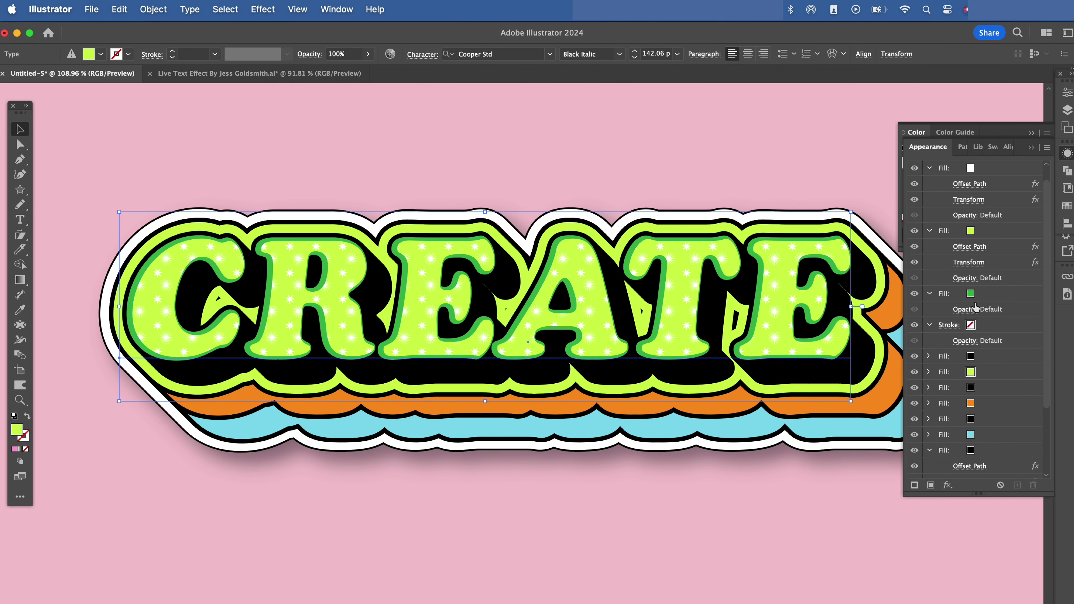
{"action": "left_click", "coordinate": [970, 293]}
- Apply a horizontal Flag warp to the "Create Something New Everyday!" text with 38% bend and -32% horizontal distortion
{"action": "left_click", "coordinate": [947, 485]}
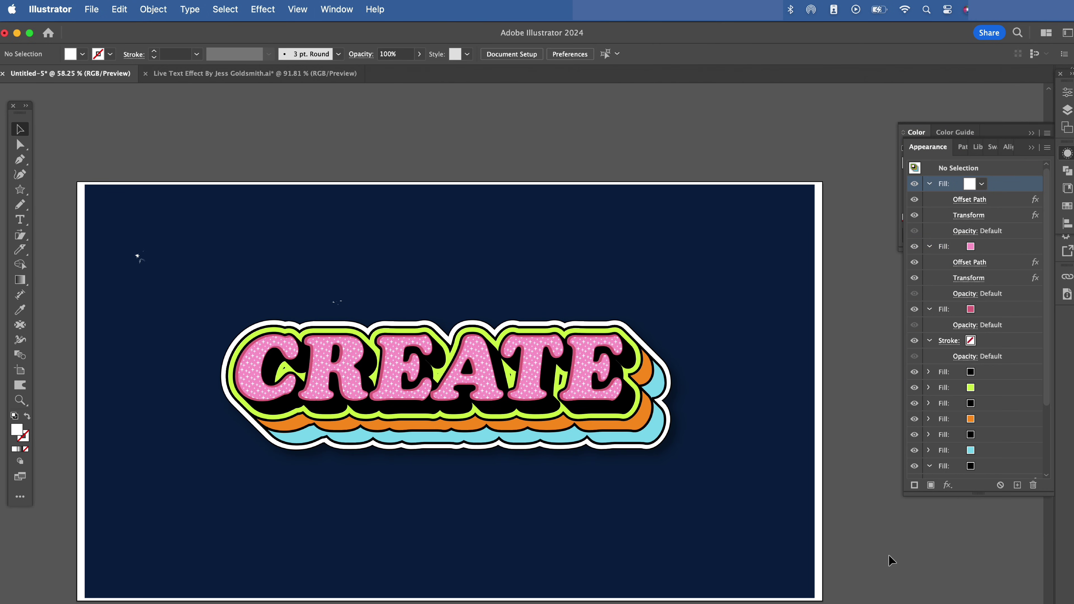
{"action": "mouse_move", "coordinate": [985, 374]}
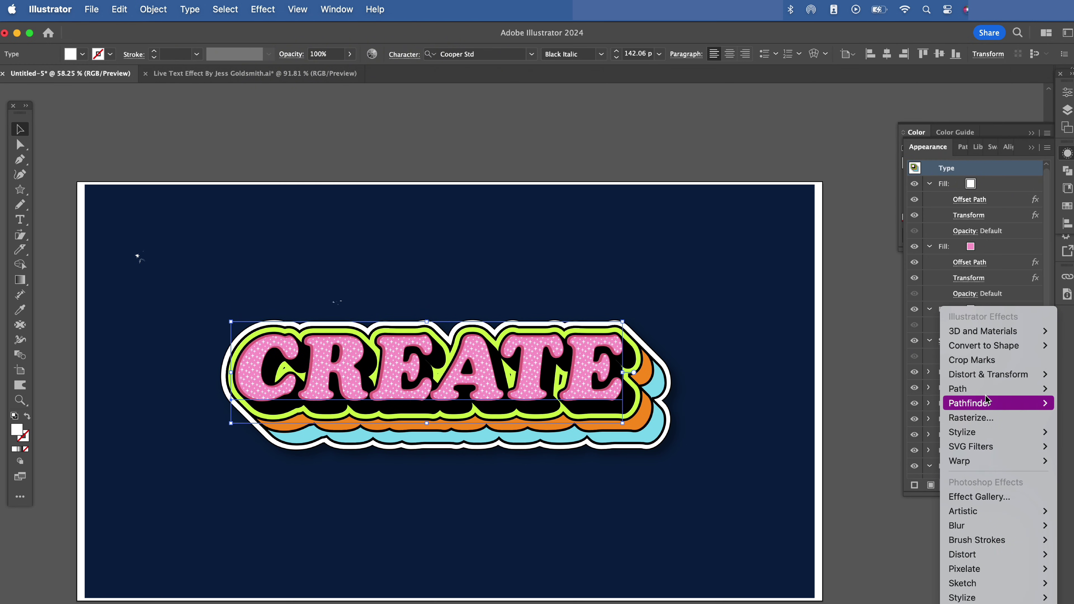
{"action": "key", "text": "Escape"}
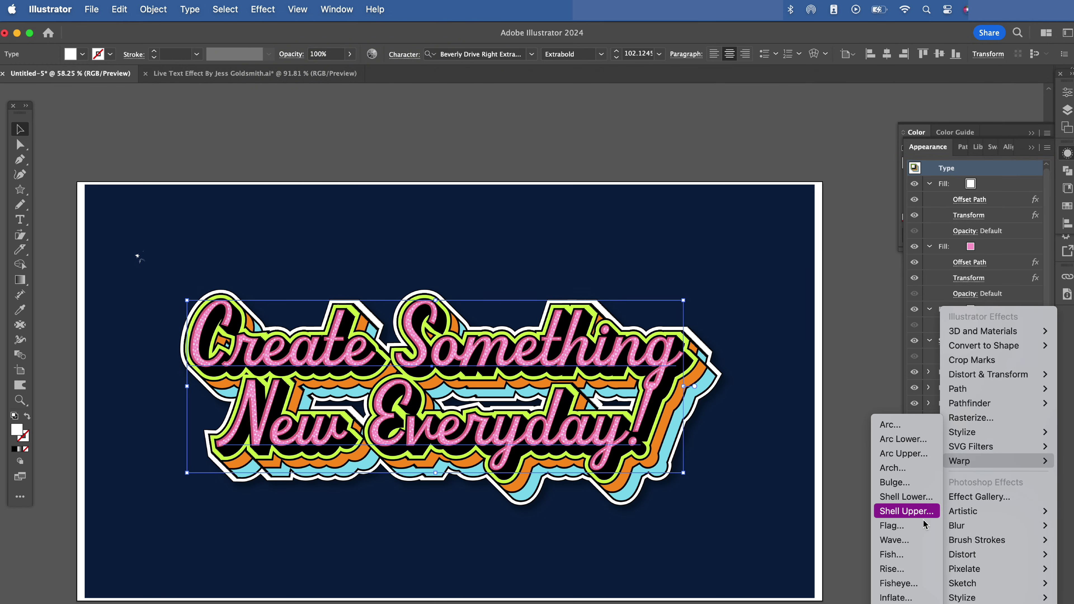
{"action": "left_click", "coordinate": [888, 529]}
{"action": "left_click", "coordinate": [949, 195]}
{"action": "left_click", "coordinate": [943, 357]}
{"action": "left_click", "coordinate": [925, 217]}
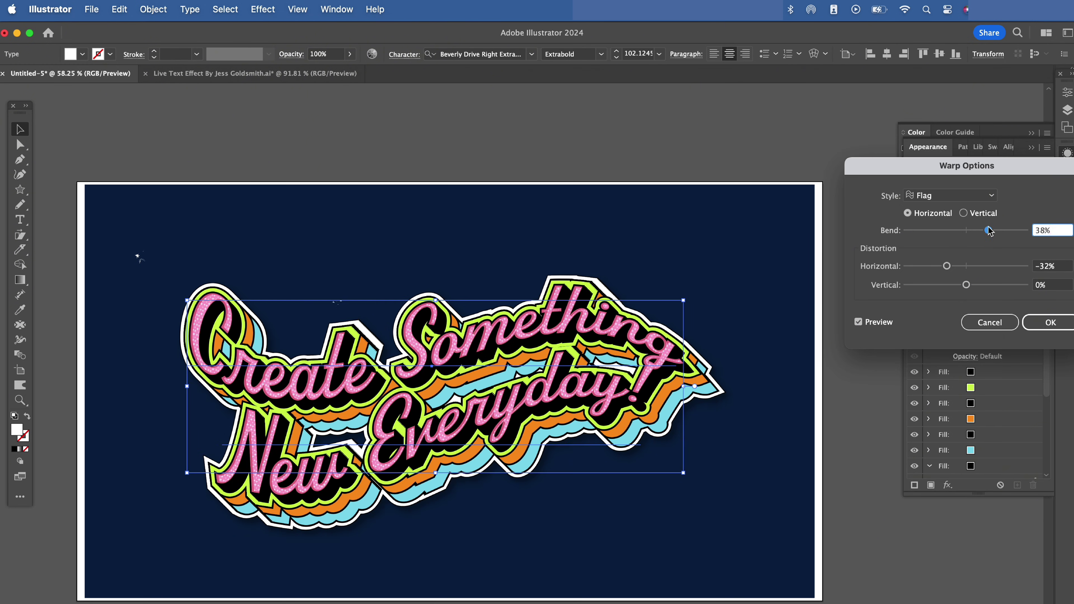